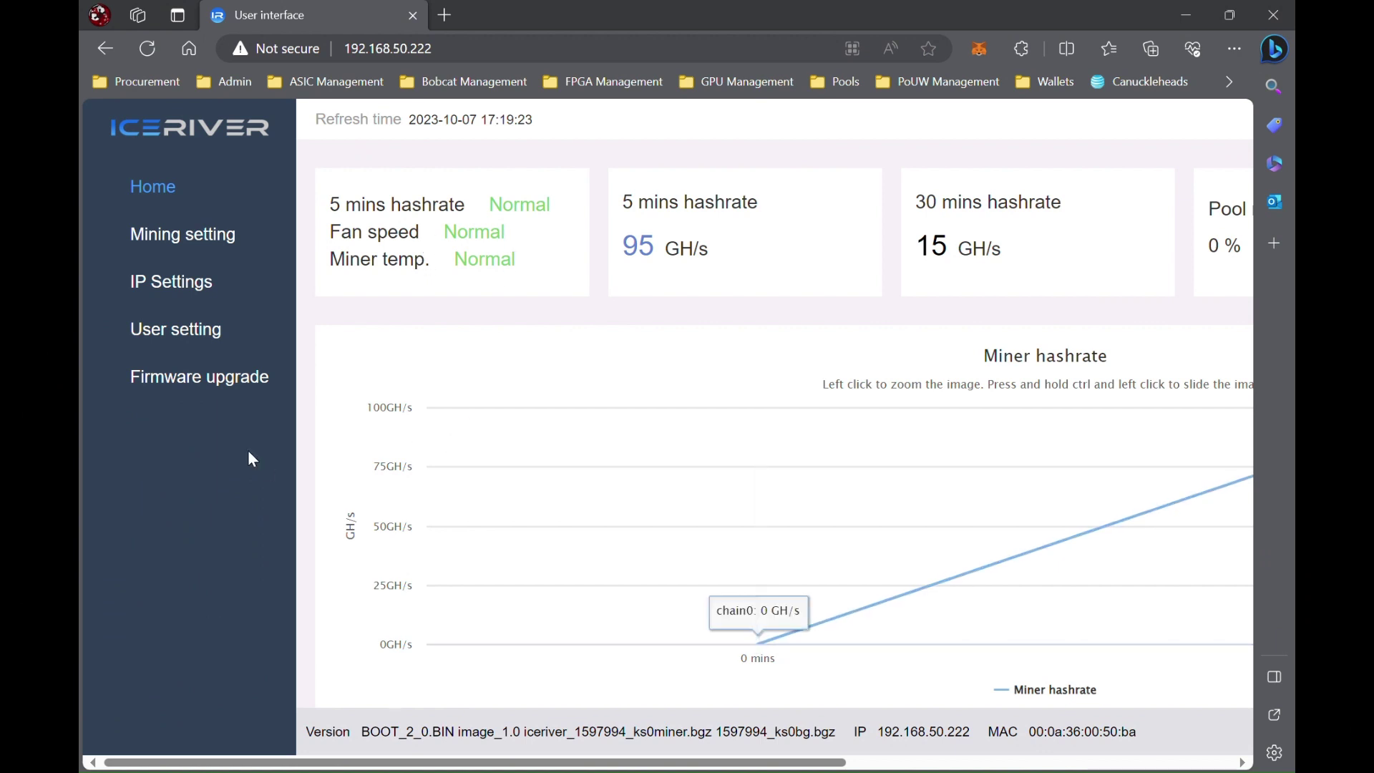
Go to the Firmware upgrade page and bring its empty Firmware file field and Select File button into view.
scroll(398, 466, right, 3)
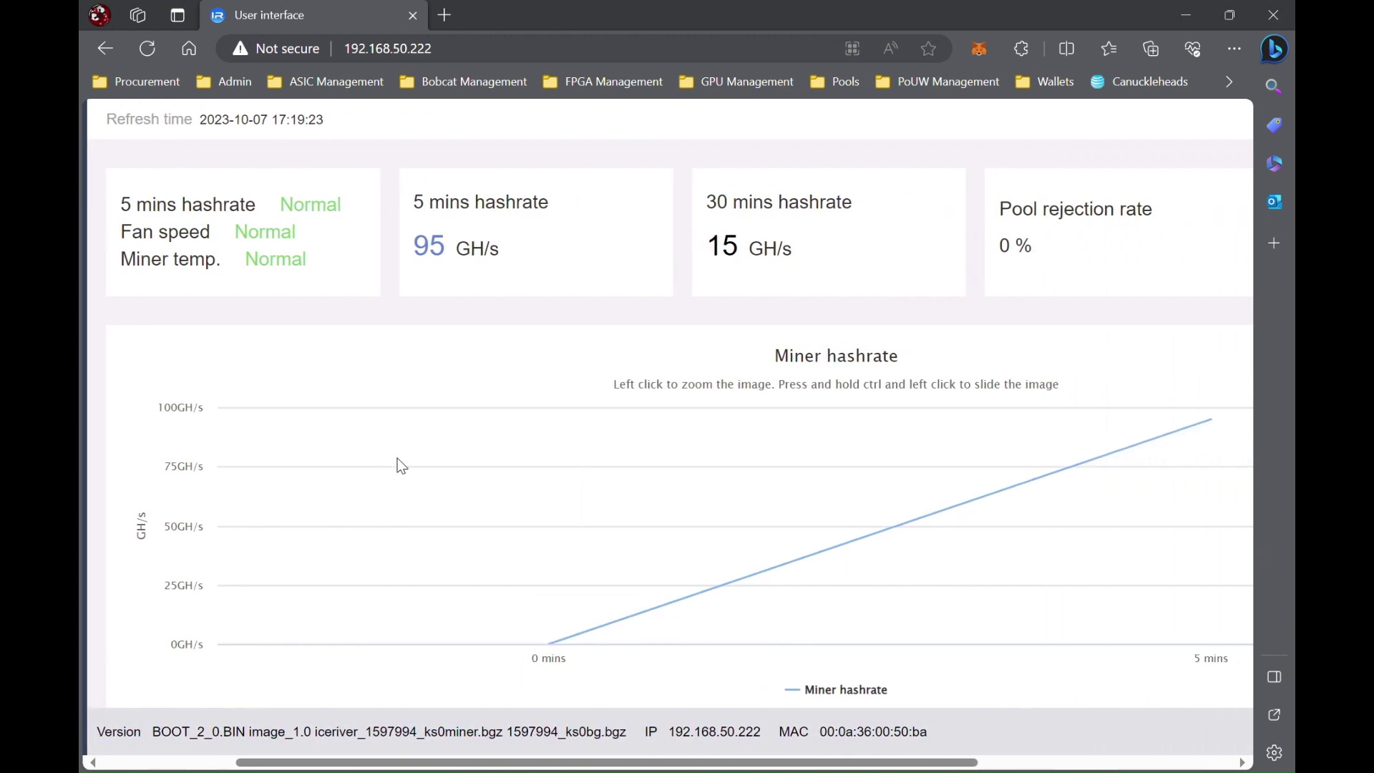
scroll(401, 465, left, 3)
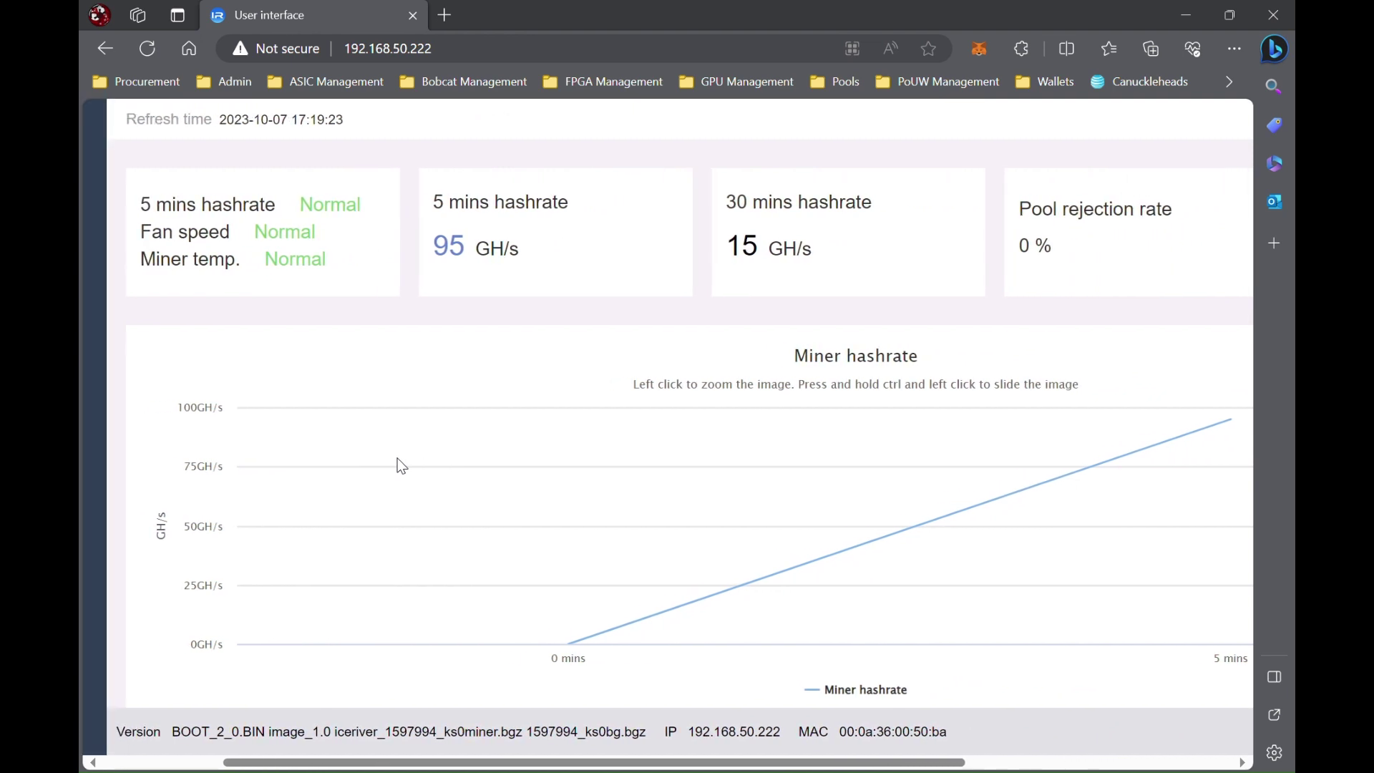
scroll(402, 466, left, 1)
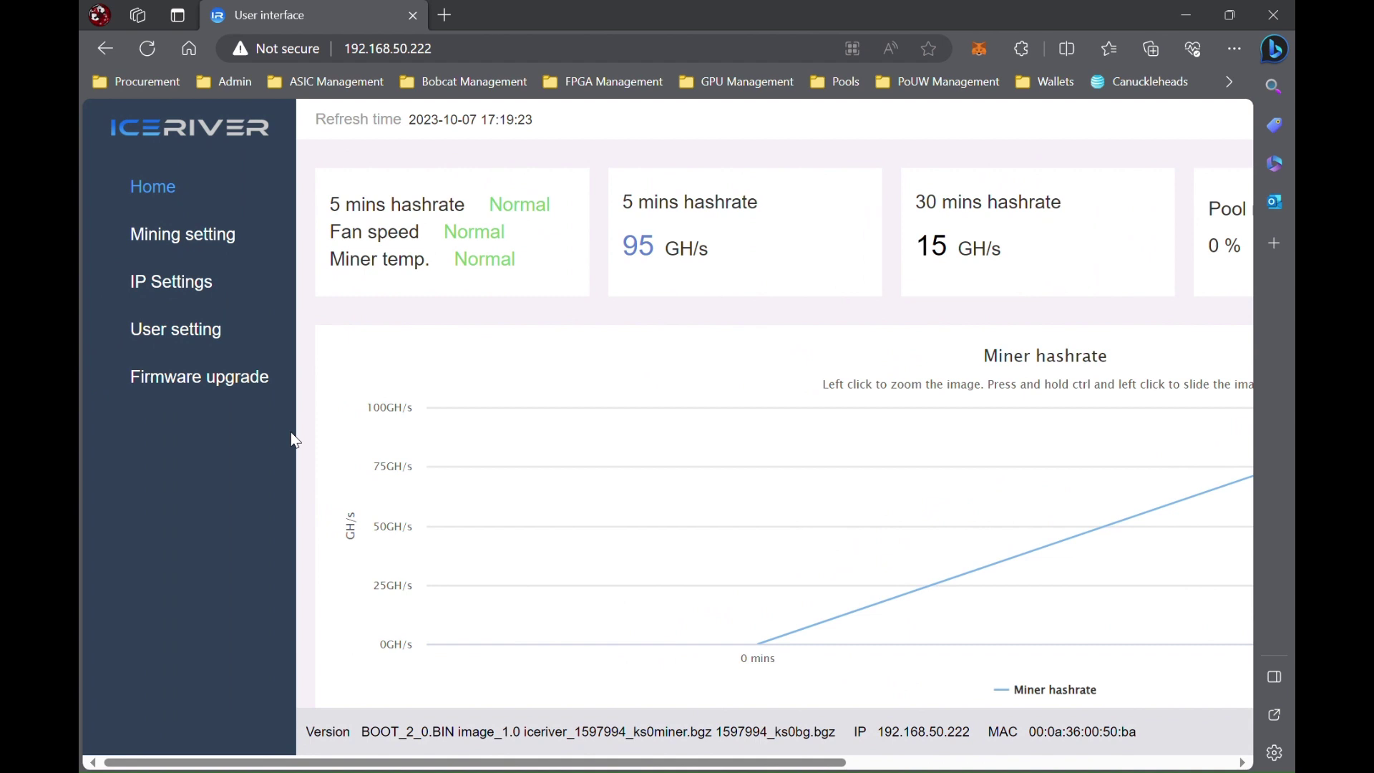
click(229, 391)
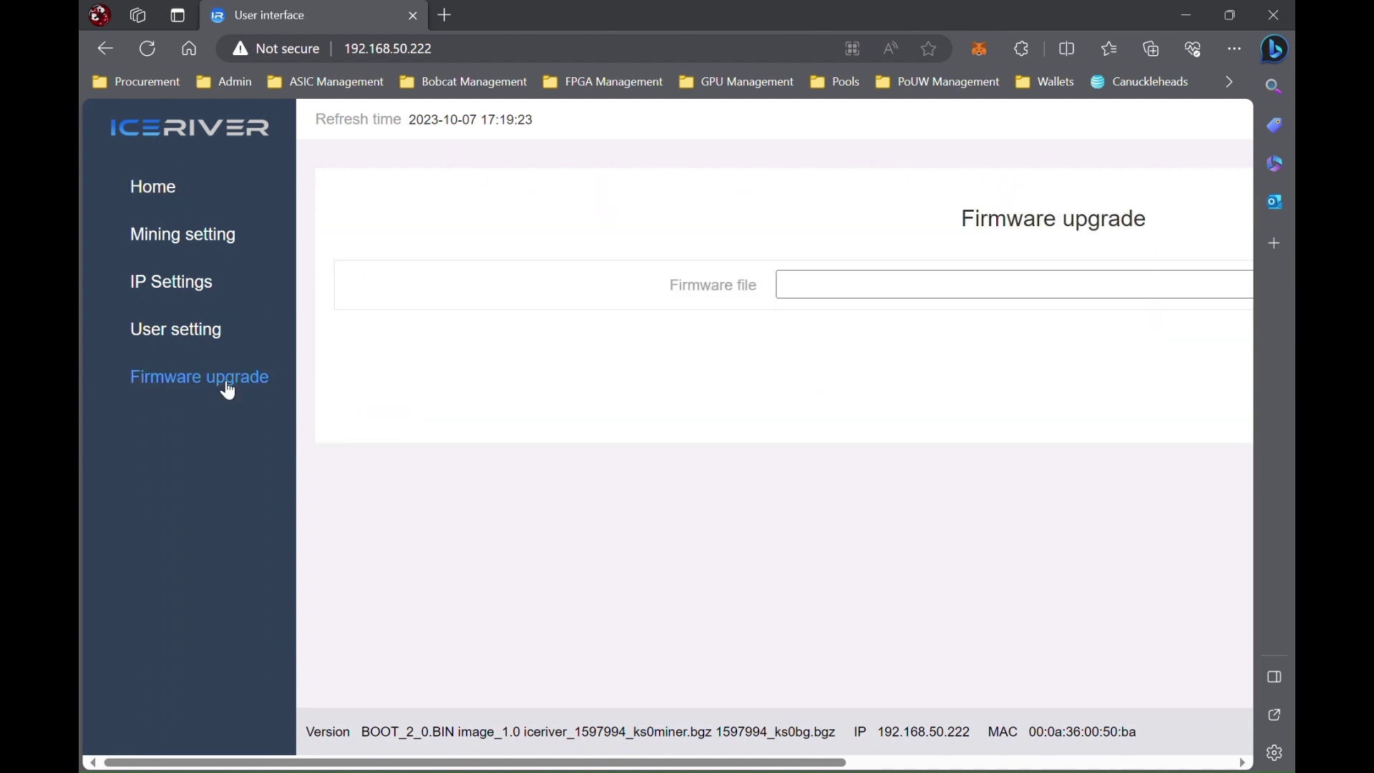
scroll(580, 406, right, 5)
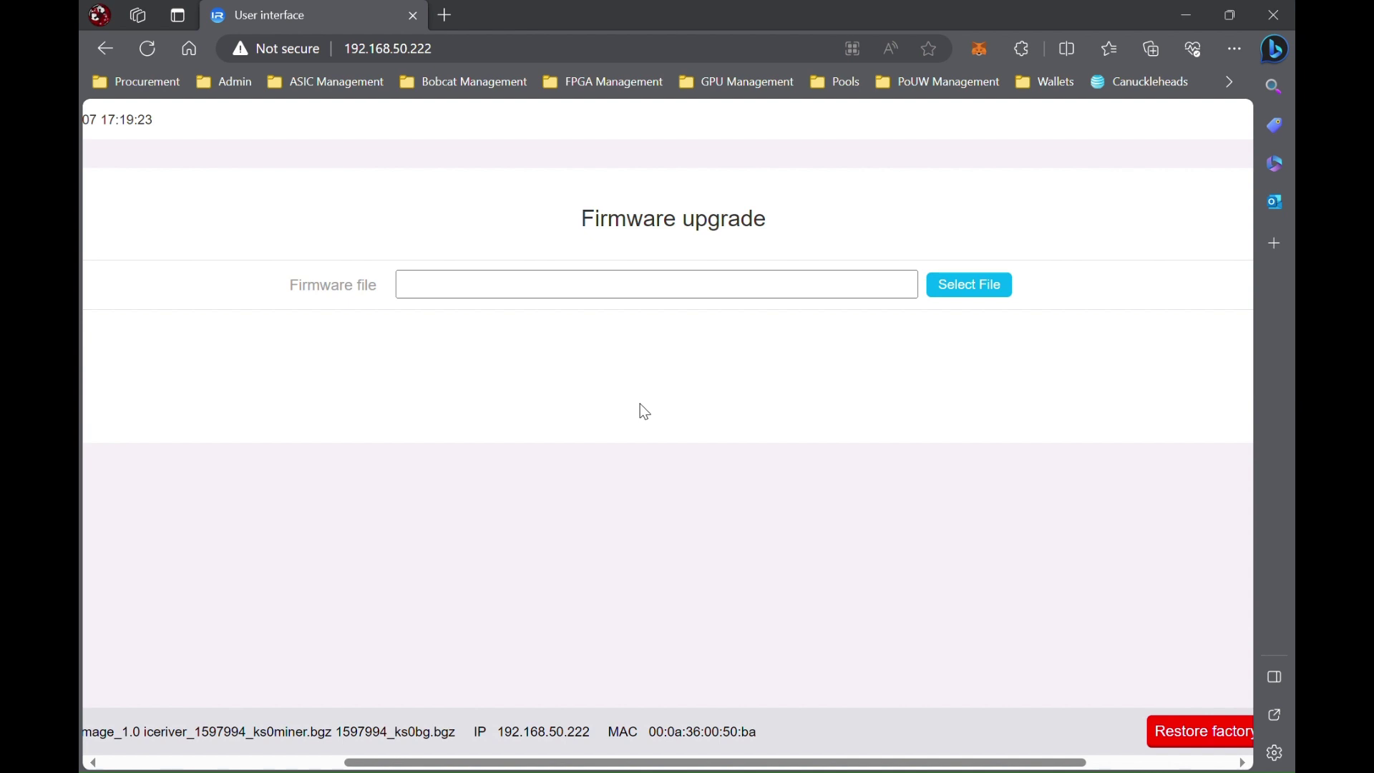
scroll(941, 339, right, 1)
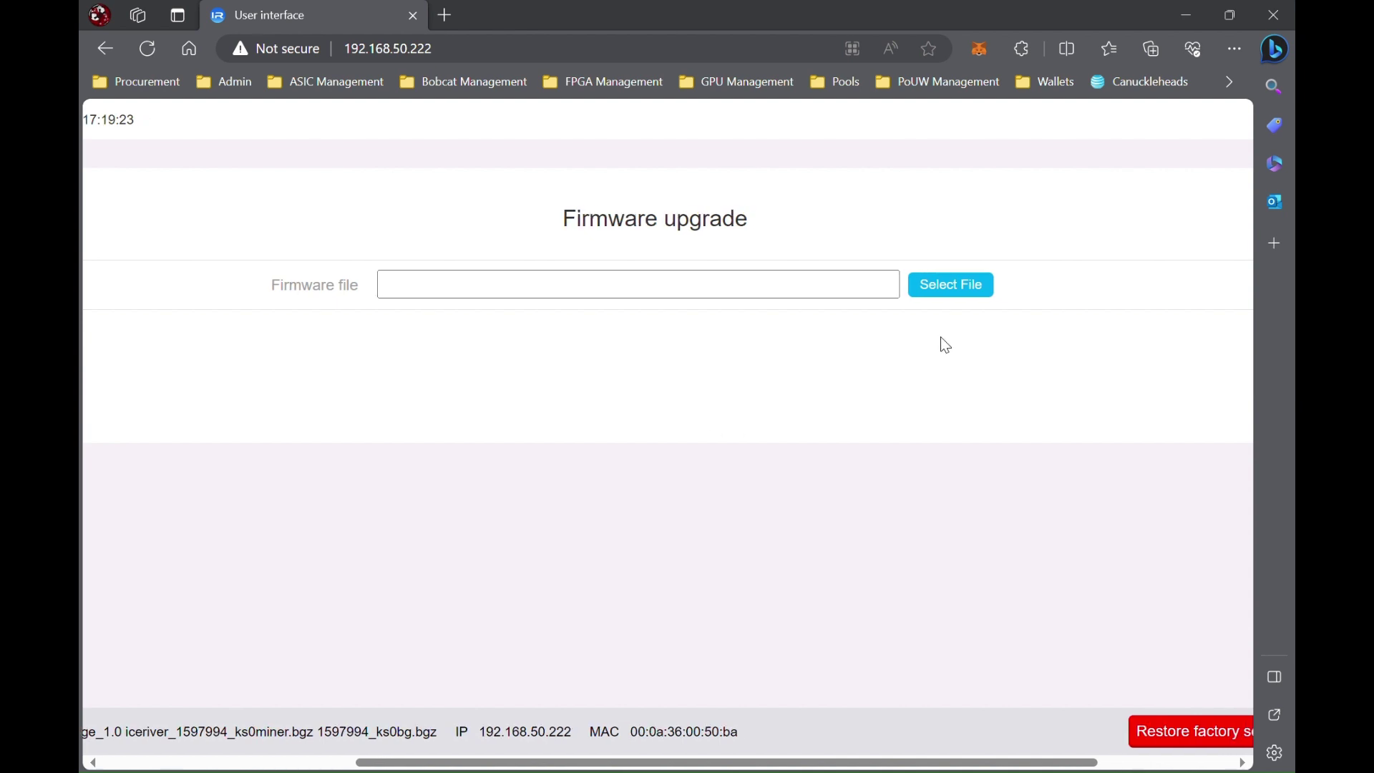
Choose update160.bgz as the firmware file and bring the Update button into view.
click(942, 292)
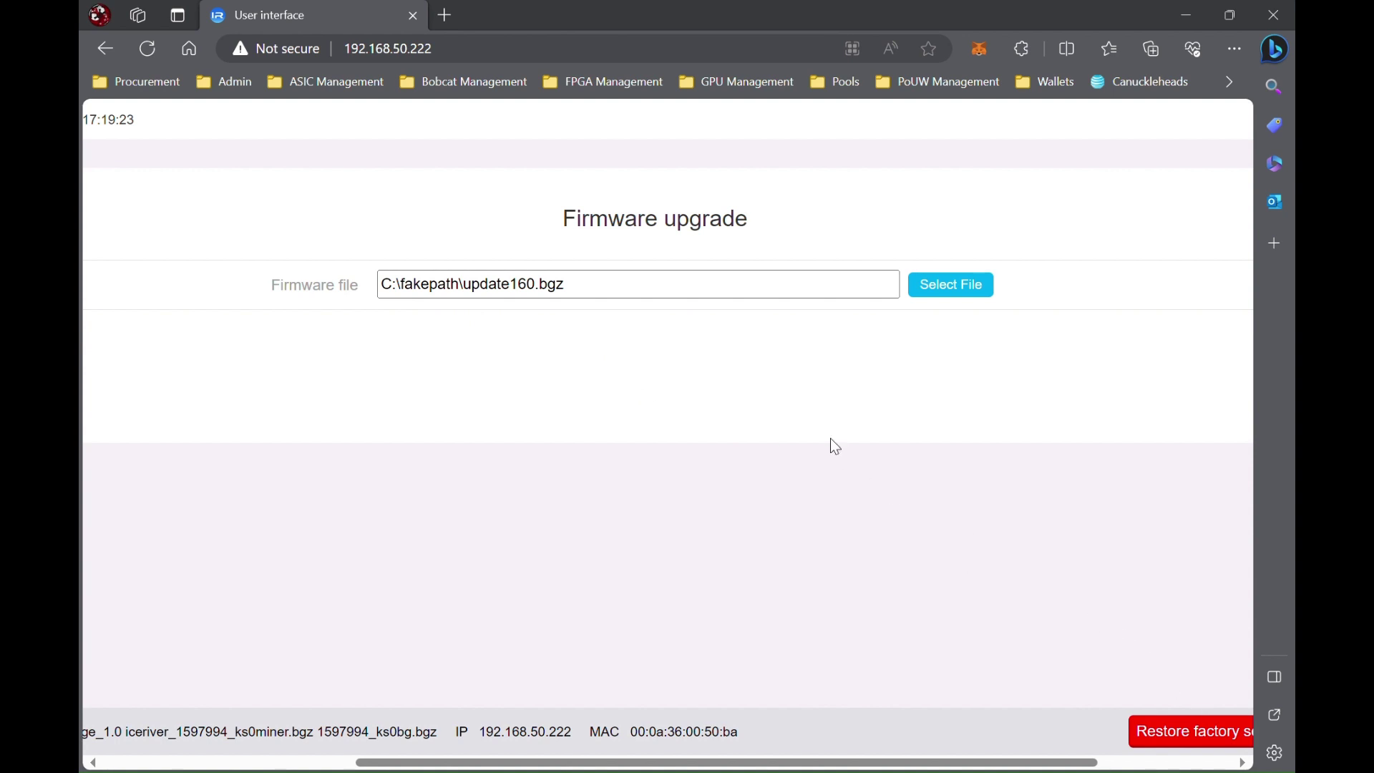
scroll(813, 380, right, 3)
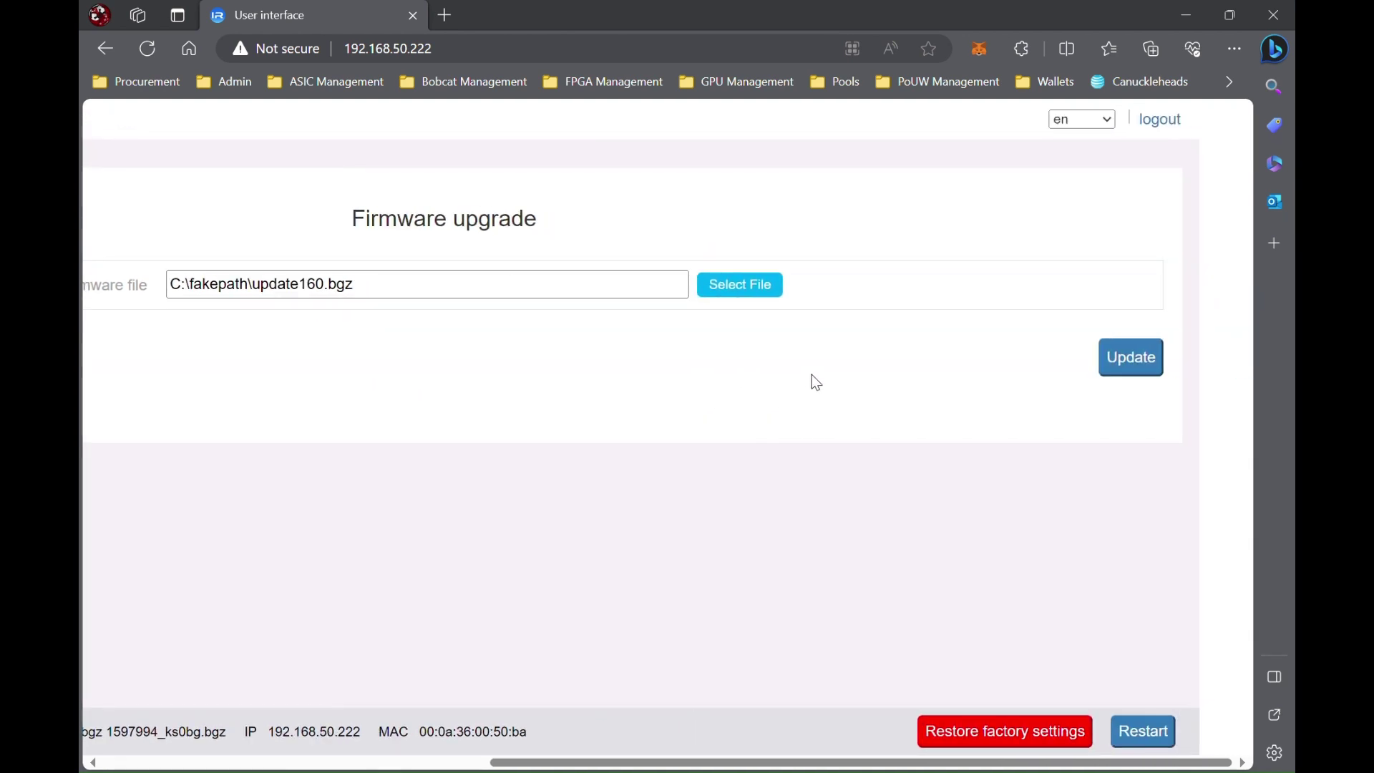
Flash update160.bgz to the miner and wait for the upload progress to finish.
click(1121, 362)
scroll(710, 462, left, 3)
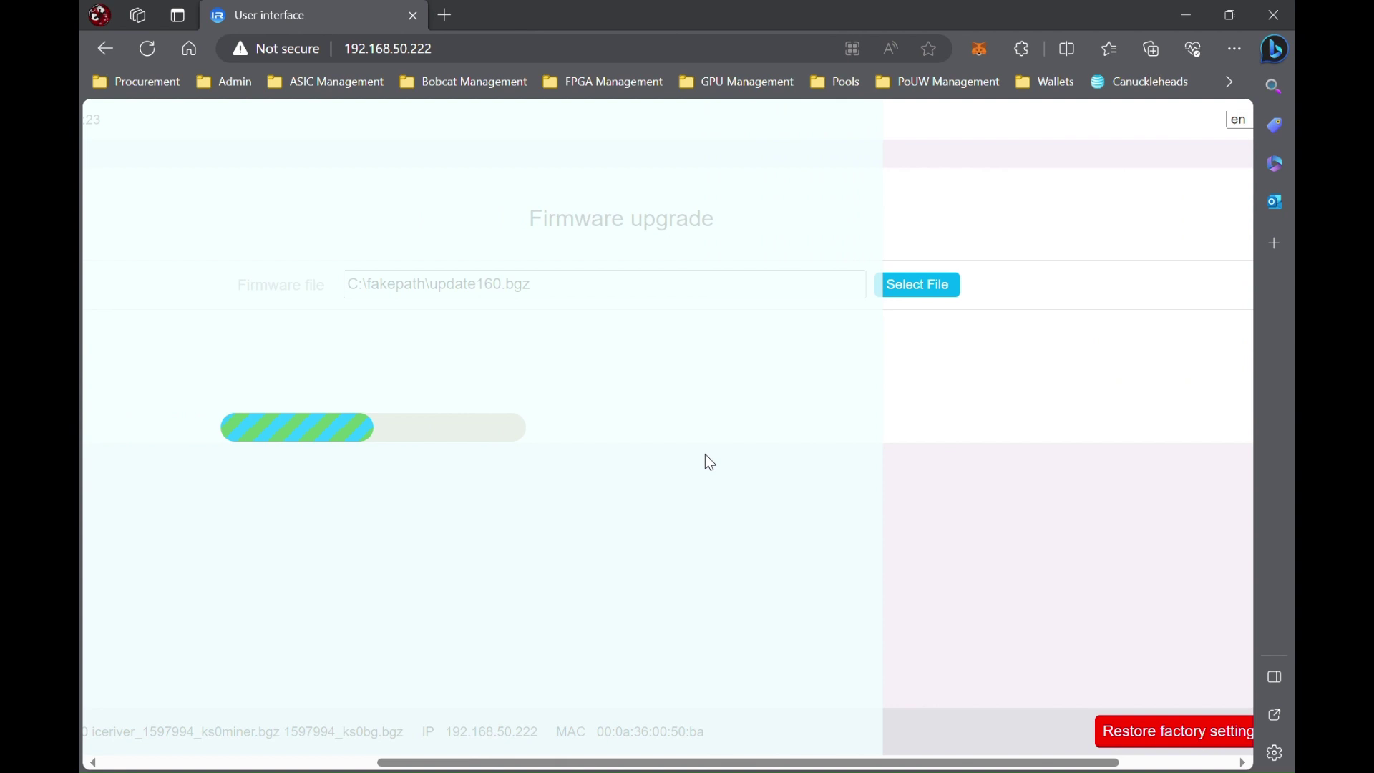
scroll(706, 455, left, 2)
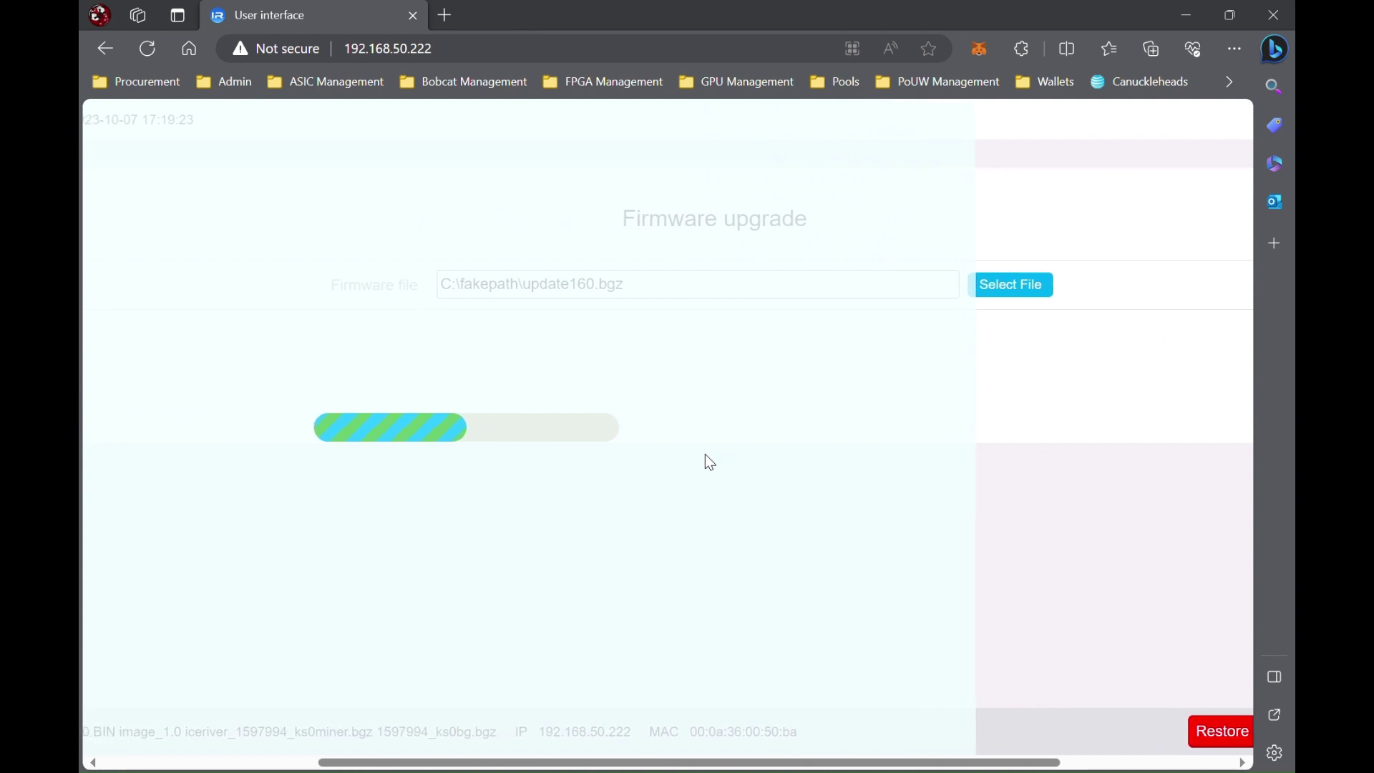
scroll(706, 455, left, 3)
scroll(705, 456, right, 2)
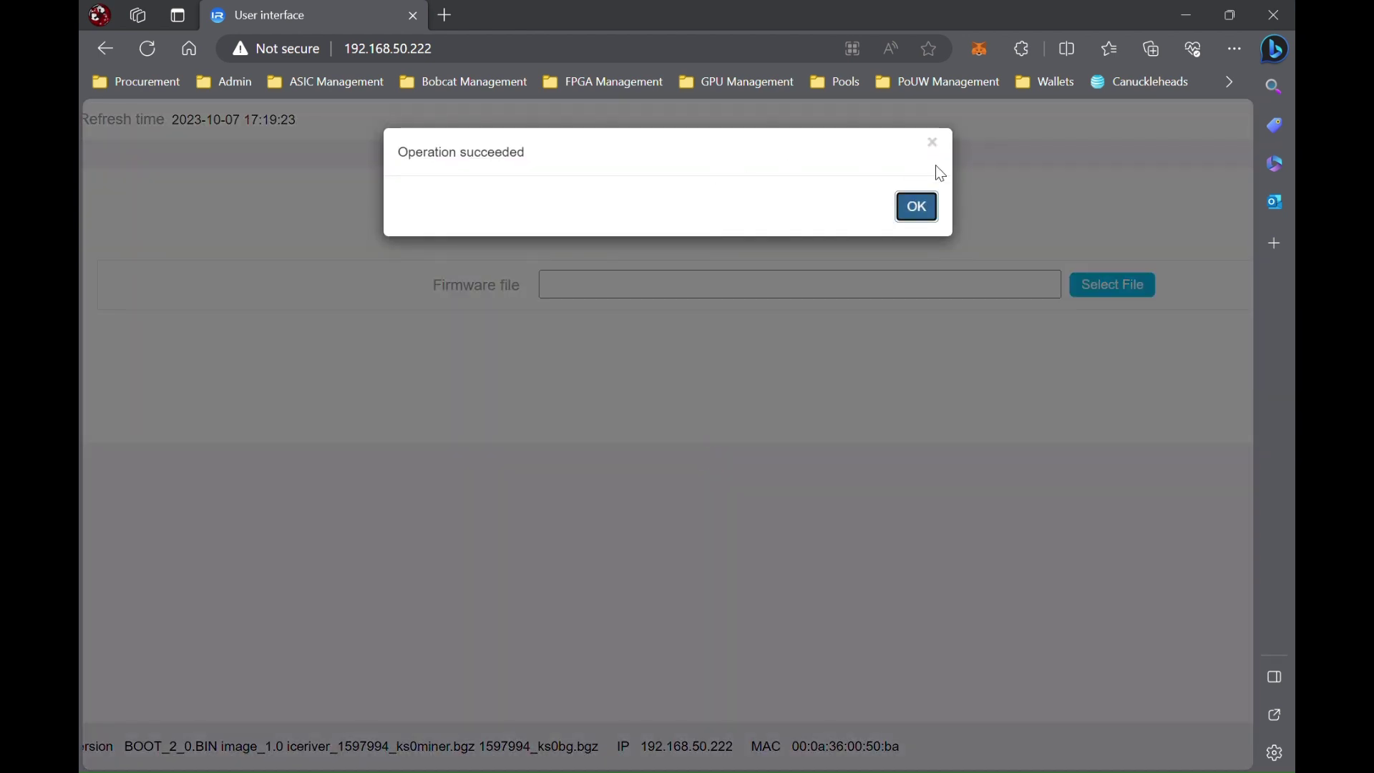
Acknowledge the successful upgrade and confirm restarting the mining machine.
click(929, 210)
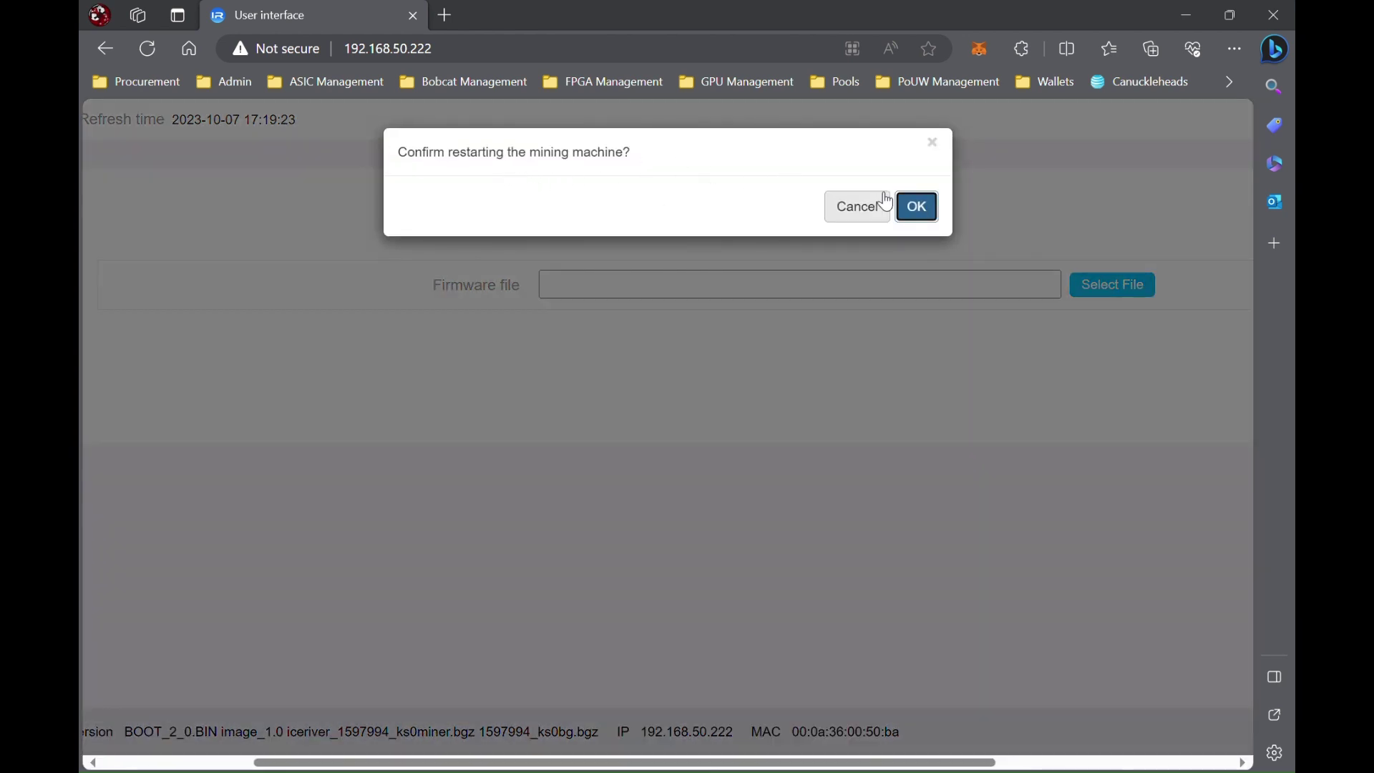
click(920, 210)
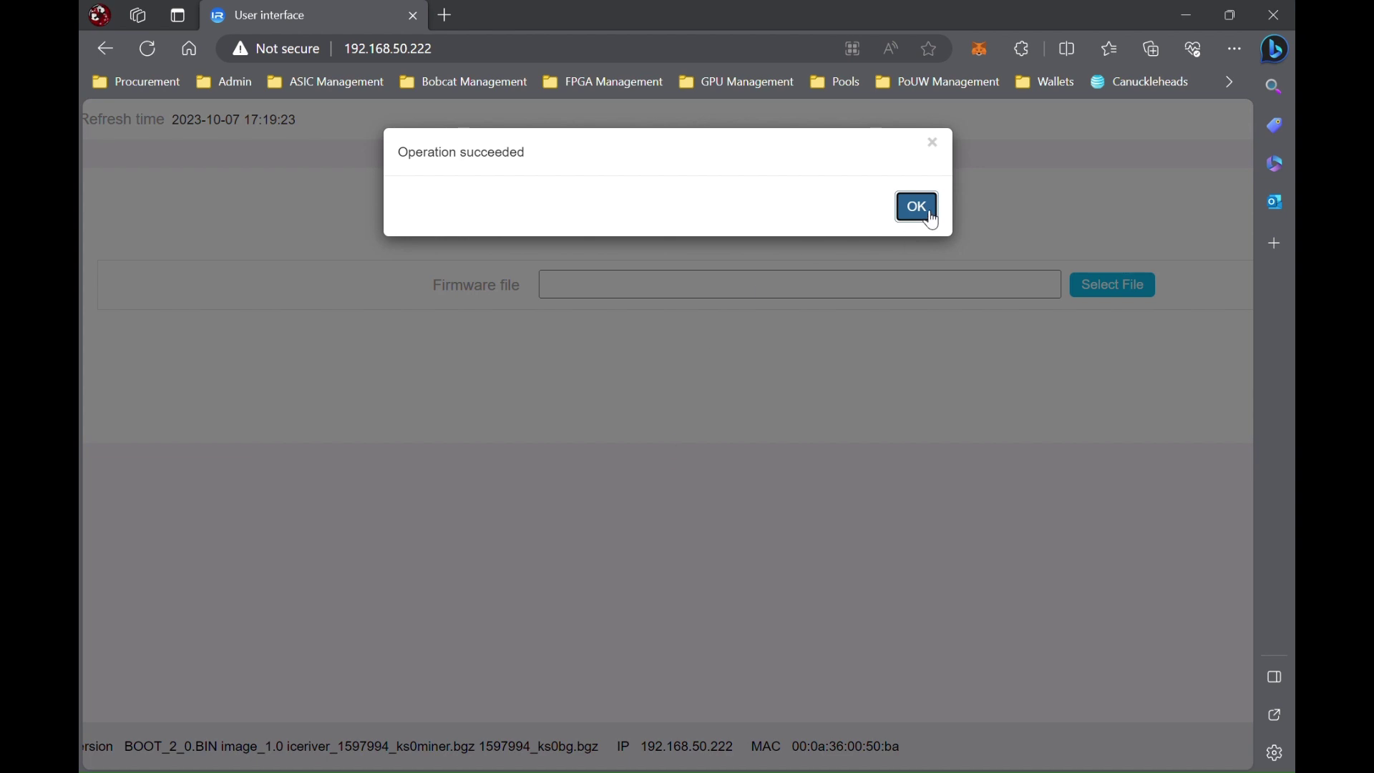
click(930, 216)
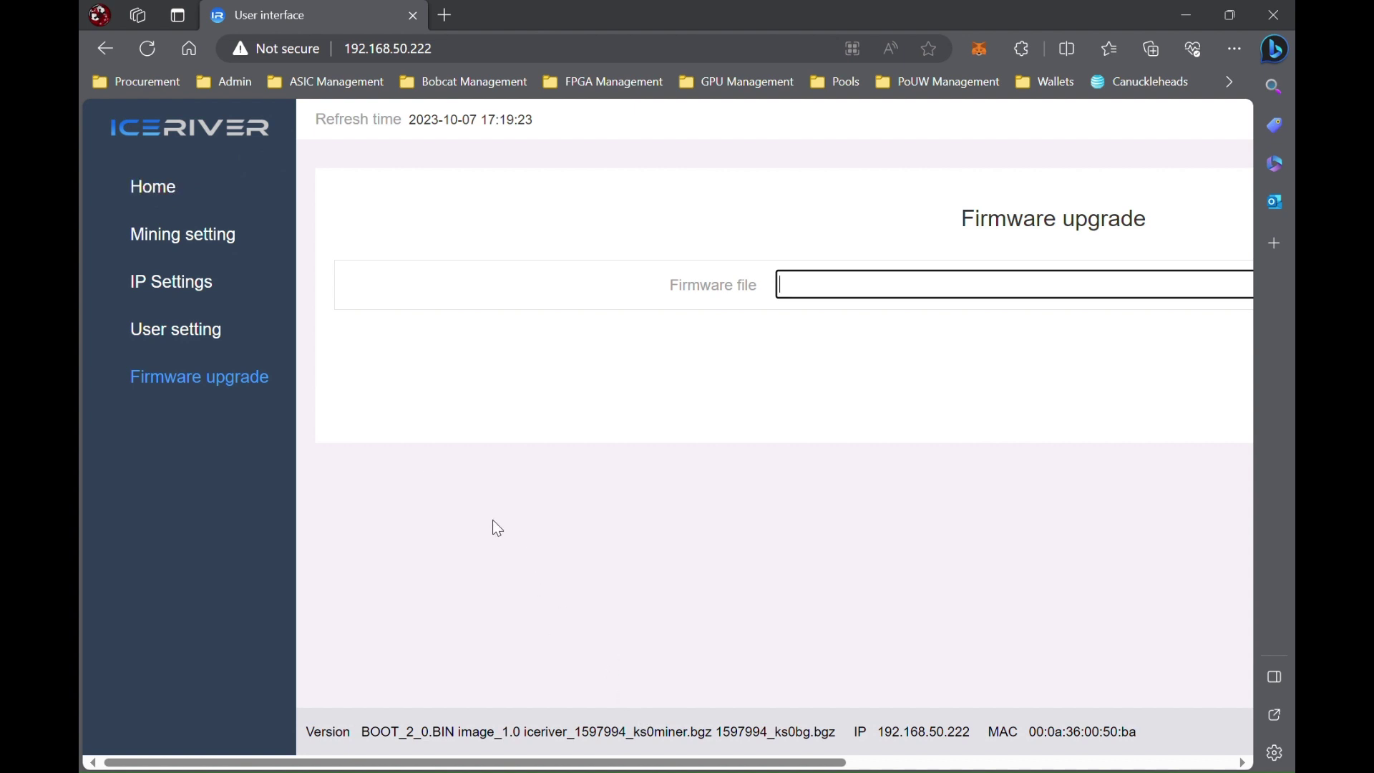
Return to the Home dashboard and review the hashrate cards and Pool table.
click(138, 53)
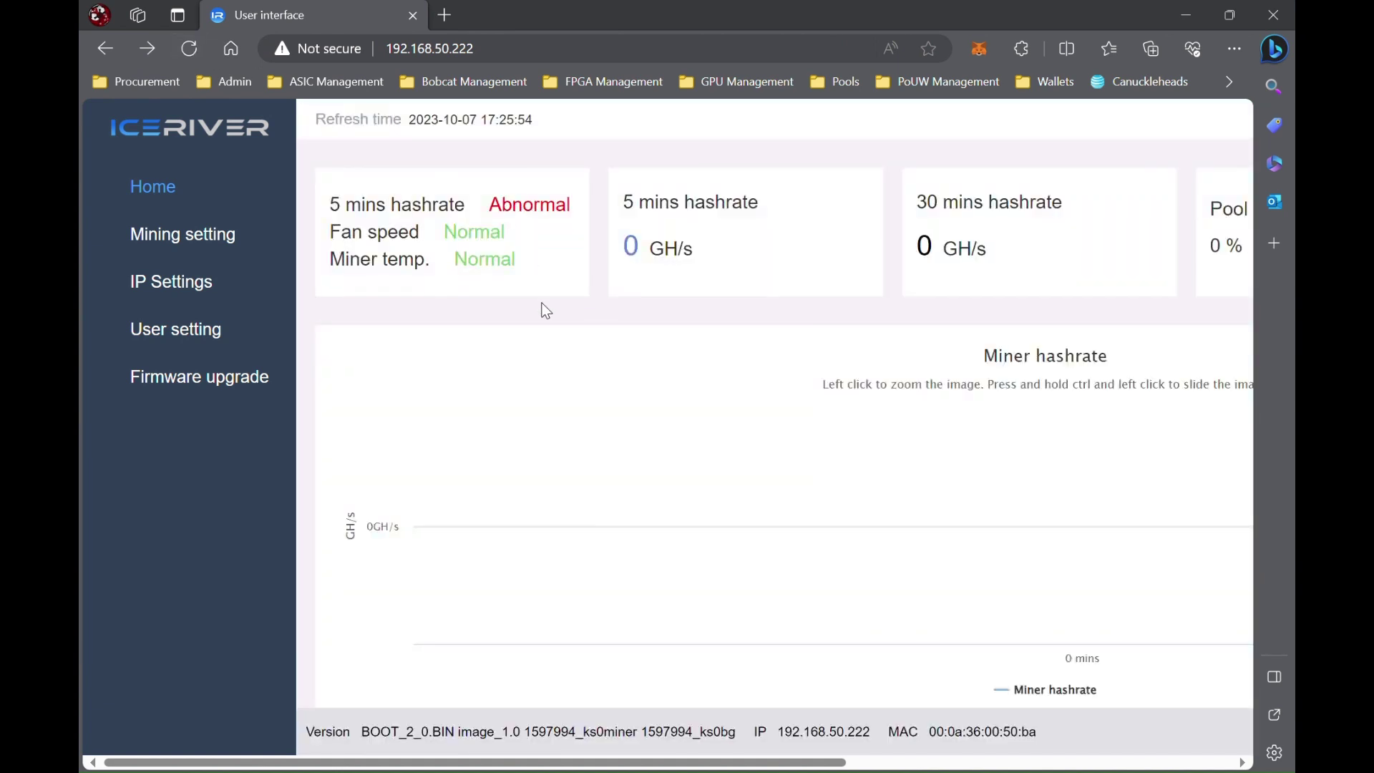
scroll(546, 310, down, 1)
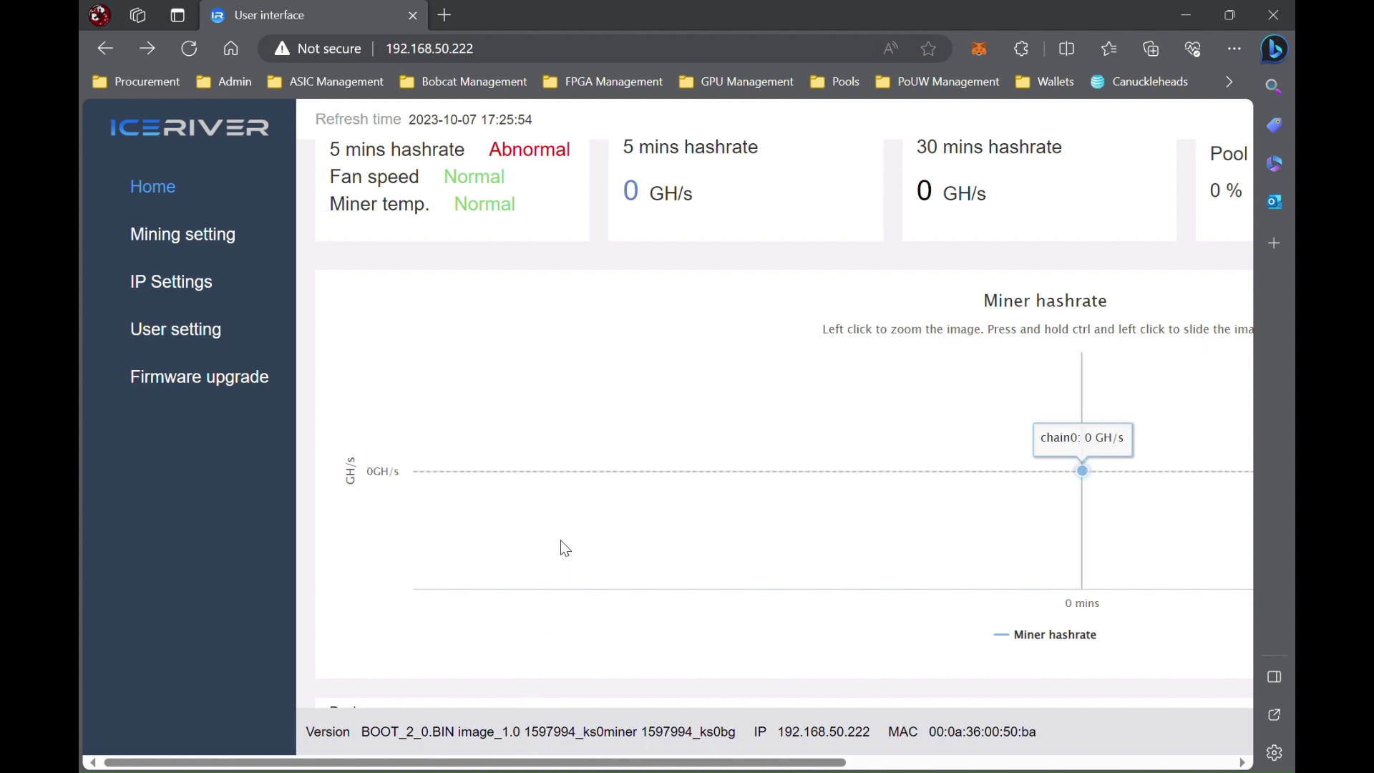
scroll(563, 547, down, 1)
scroll(559, 546, up, 2)
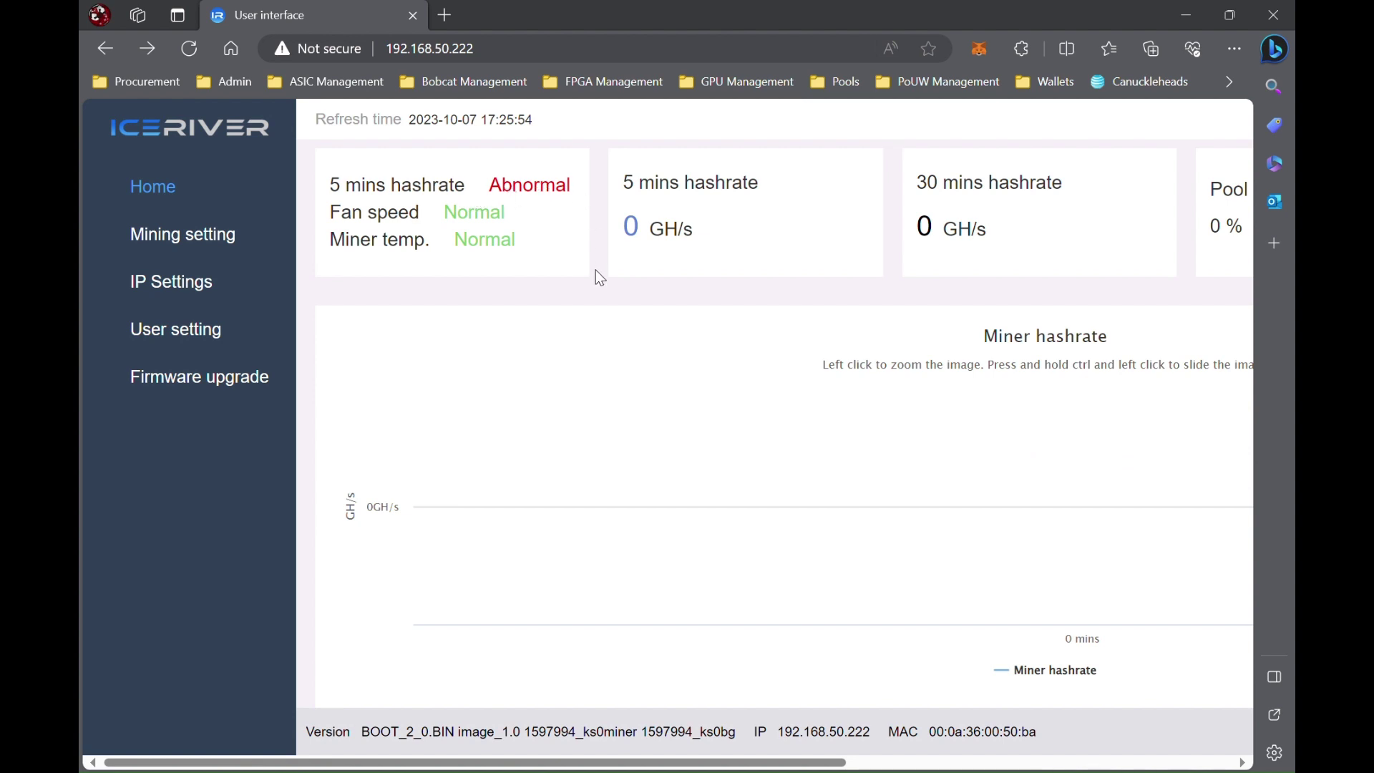
scroll(544, 357, right, 1)
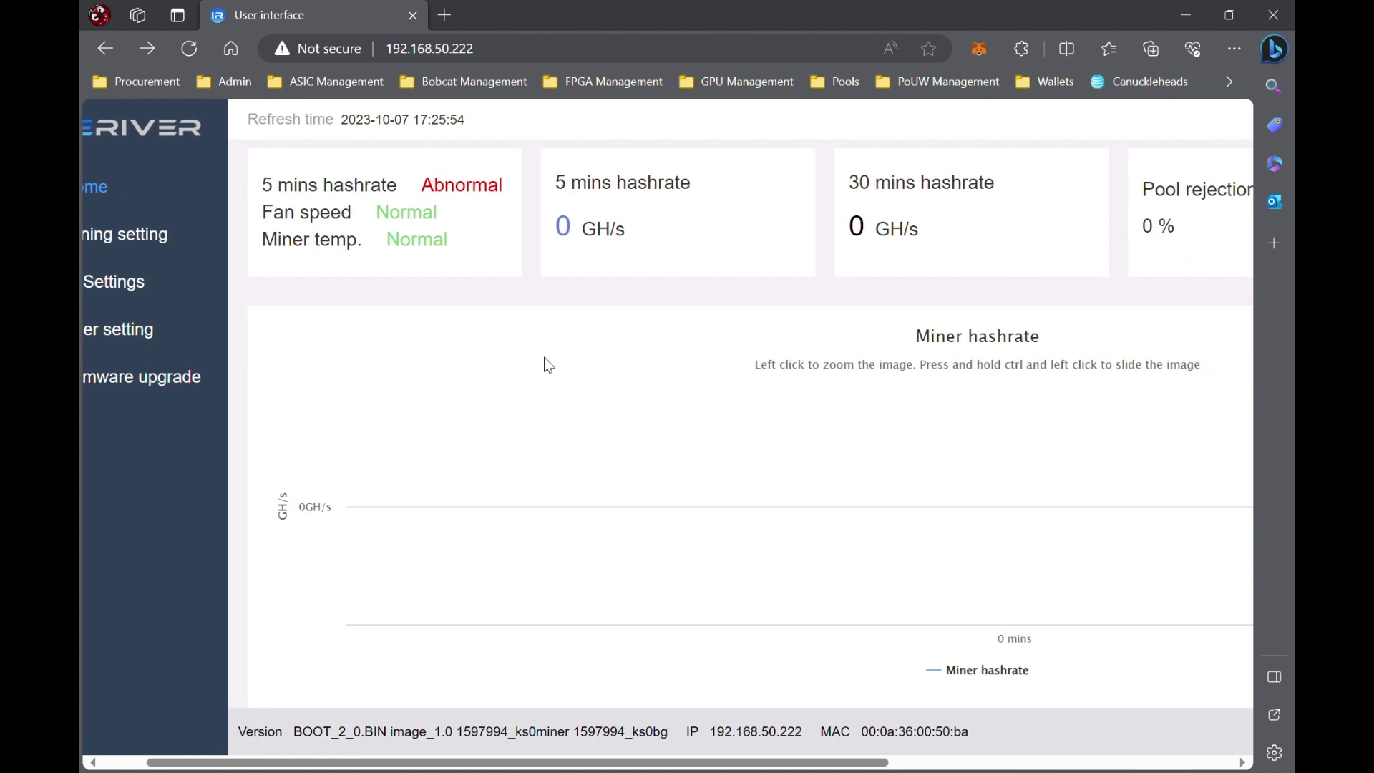
scroll(548, 365, right, 5)
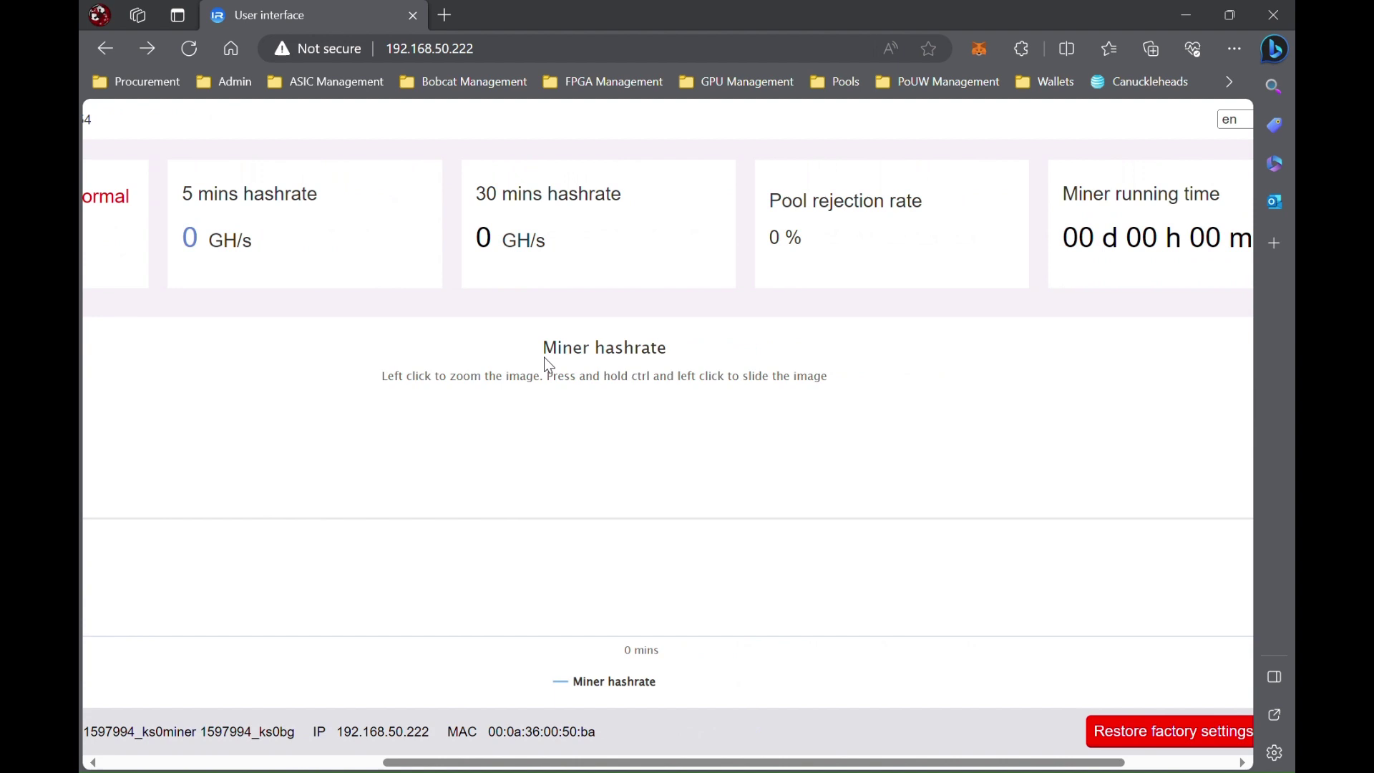
scroll(548, 365, right, 2)
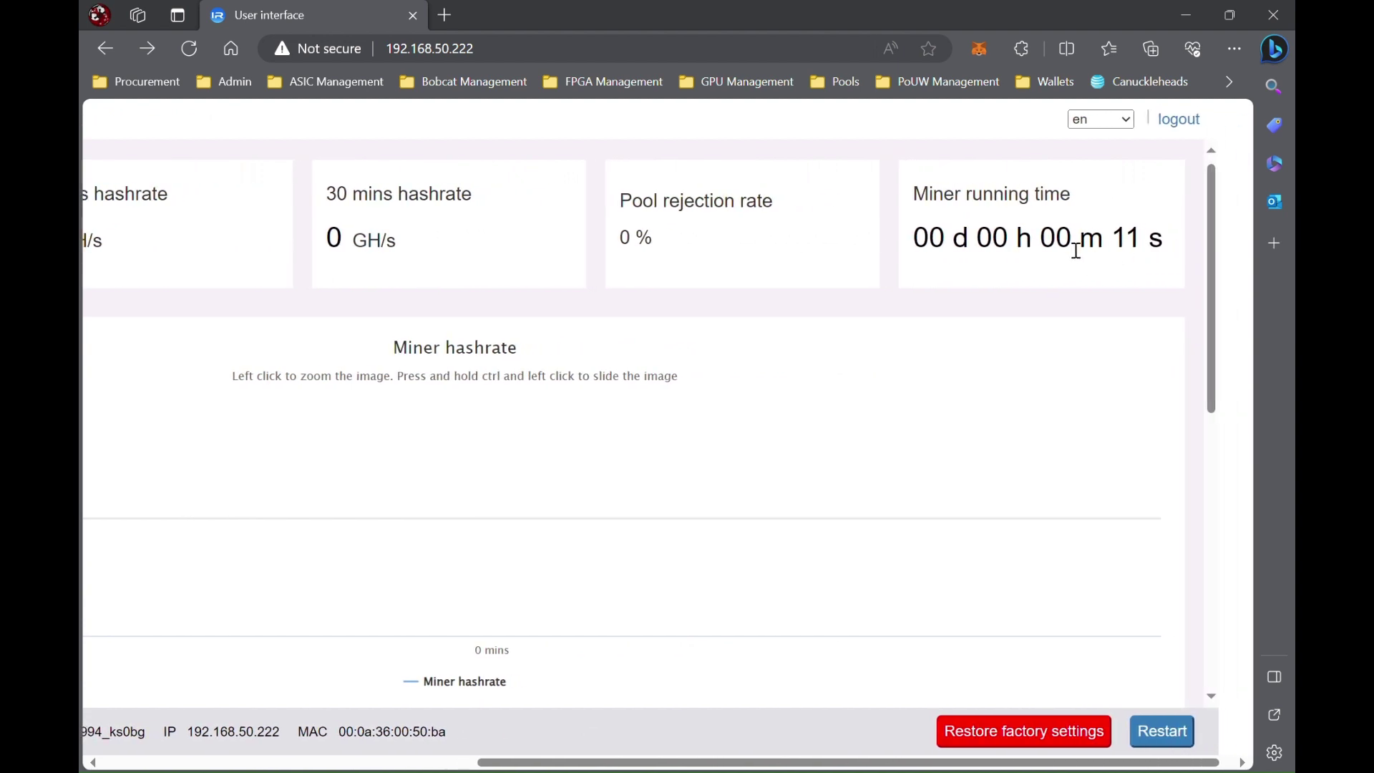
scroll(875, 401, down, 5)
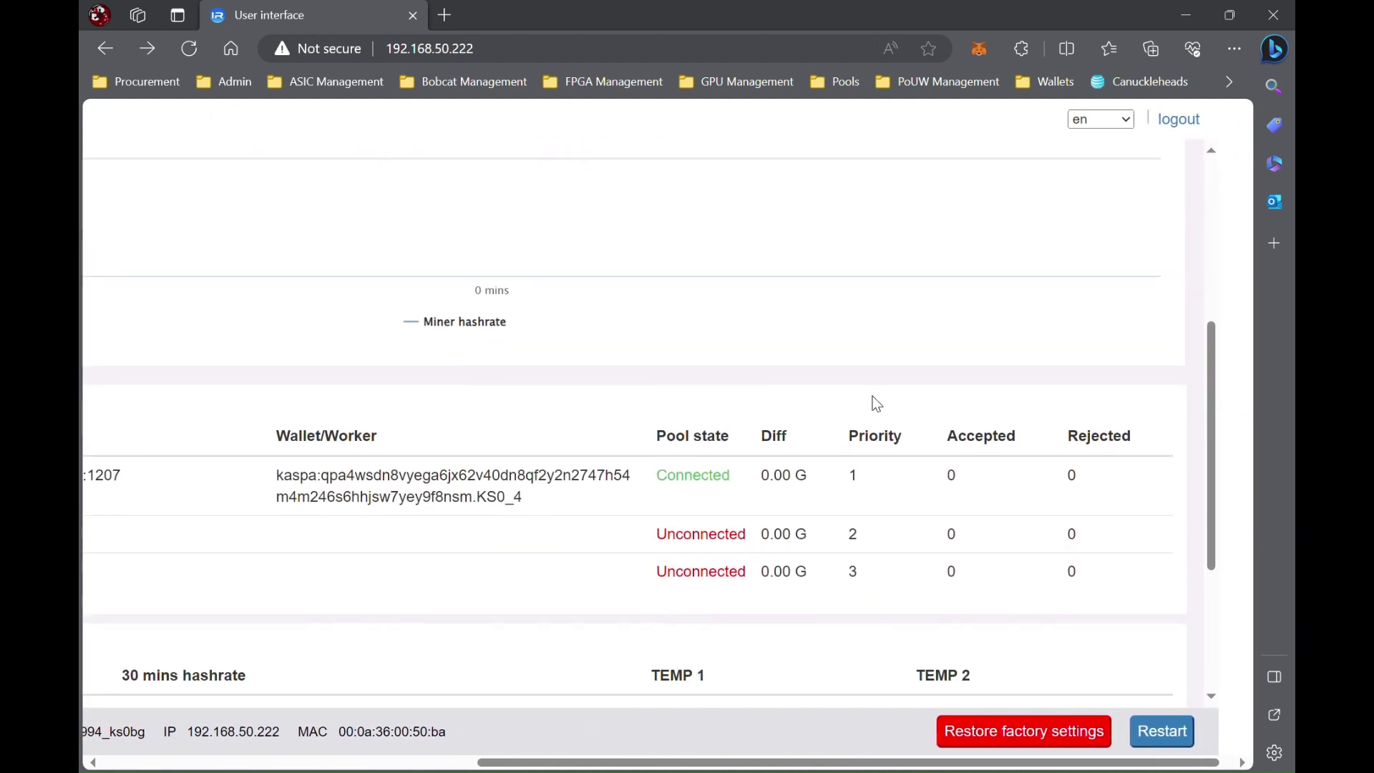
scroll(877, 404, down, 2)
scroll(877, 404, left, 2)
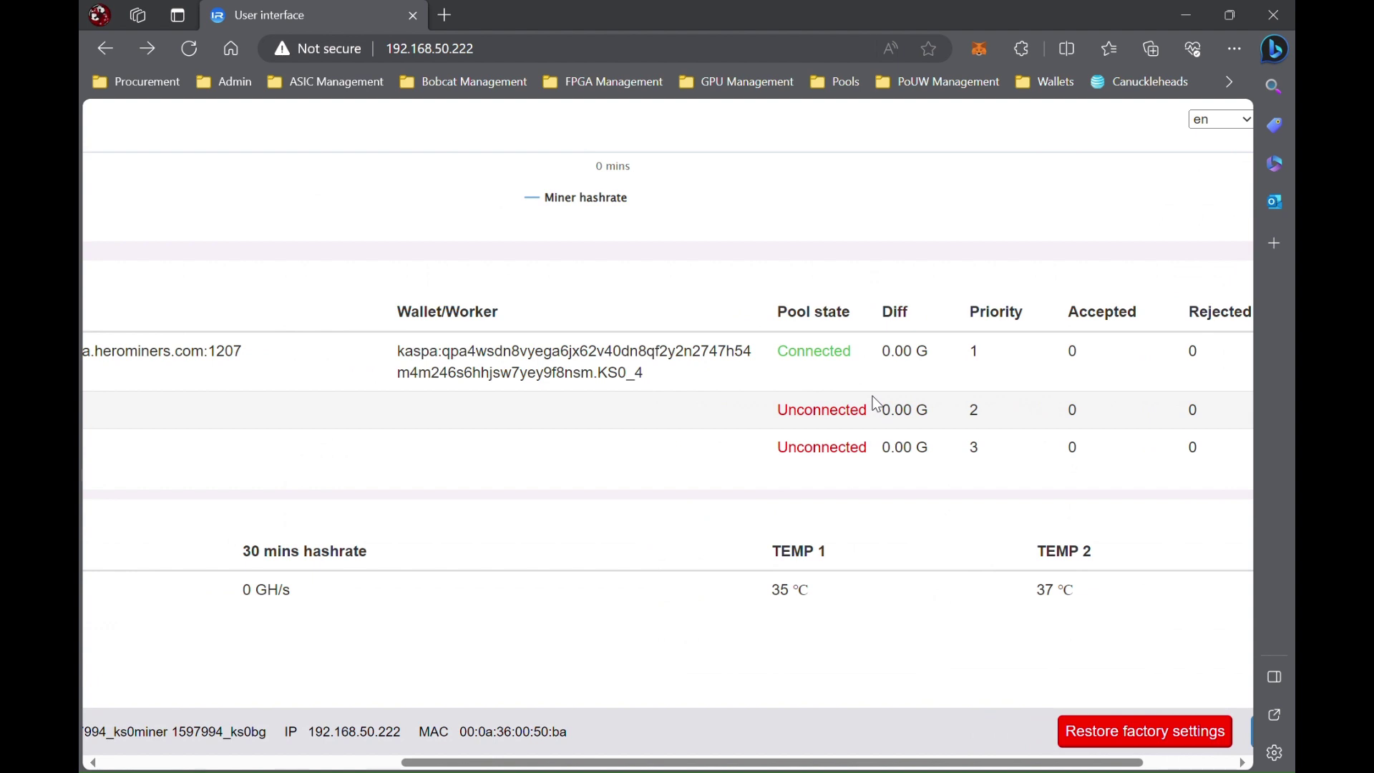
scroll(760, 522, left, 7)
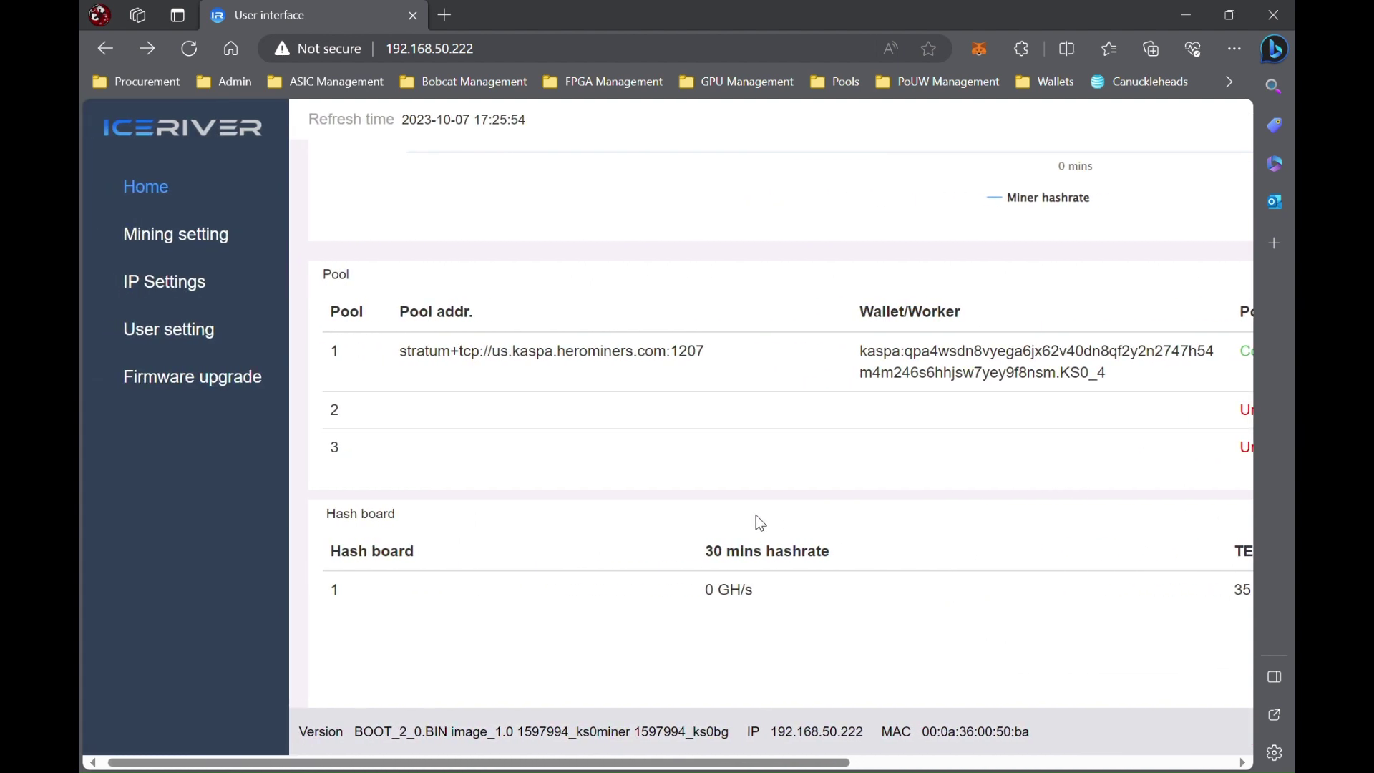
Check the Hash board and Fans tables until the 5-minute hashrate reads 154 GH/s, all Normal.
scroll(760, 523, right, 2)
scroll(760, 522, down, 2)
scroll(760, 522, right, 2)
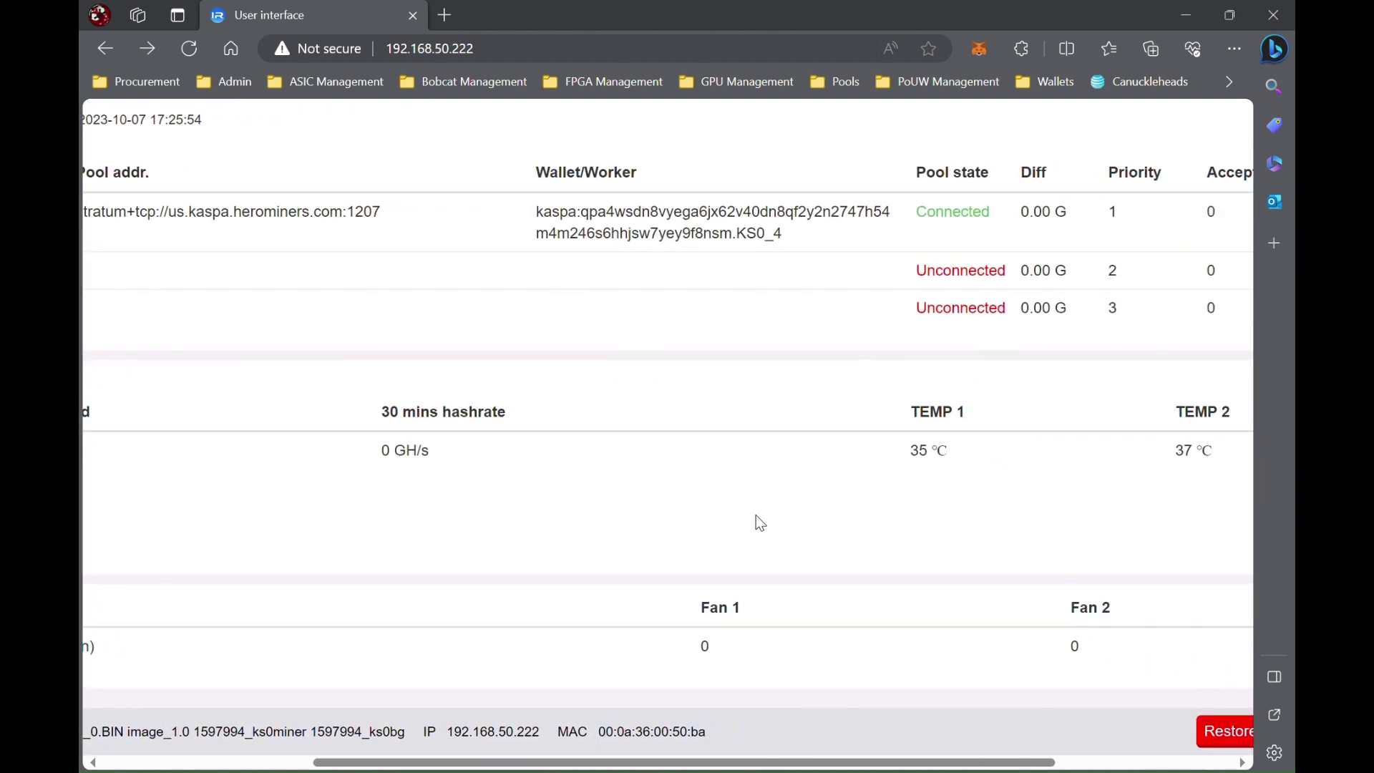
scroll(760, 522, right, 2)
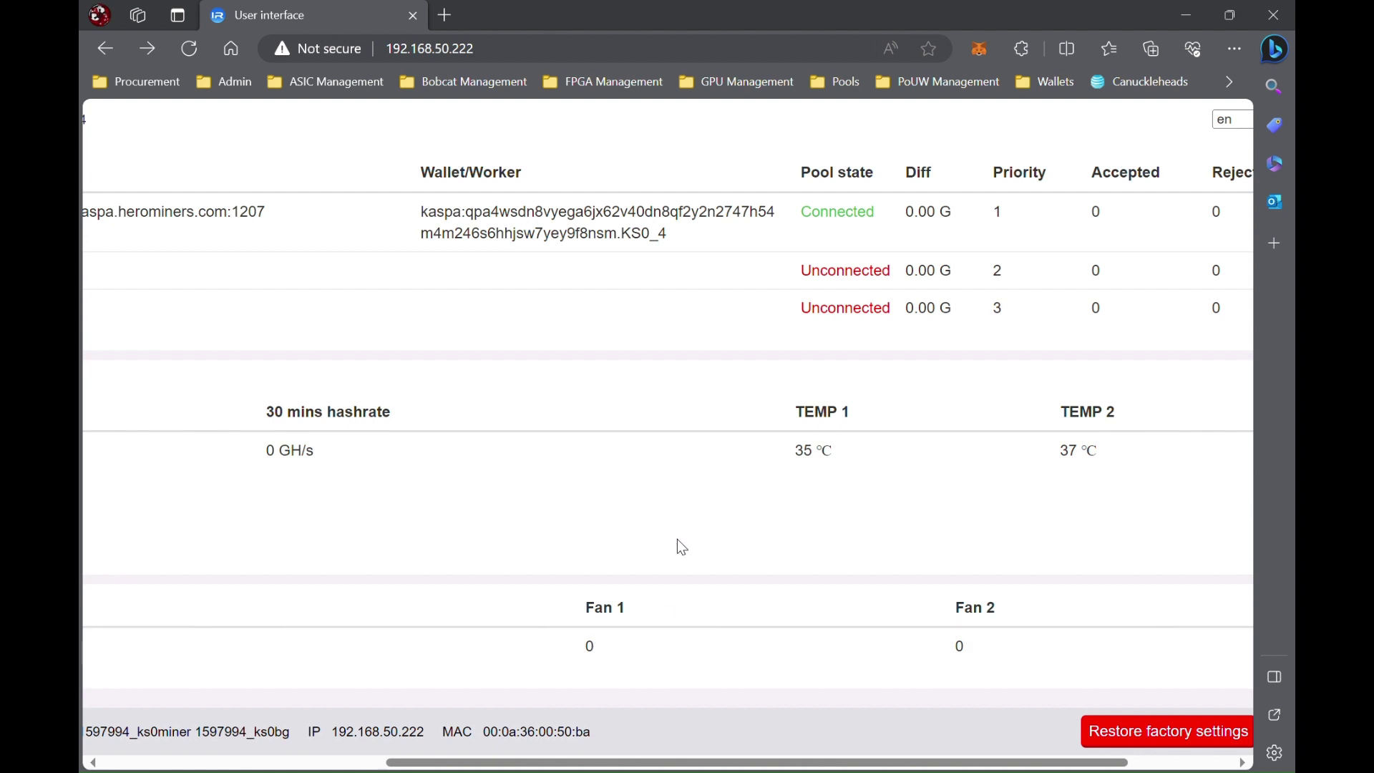
scroll(682, 547, left, 4)
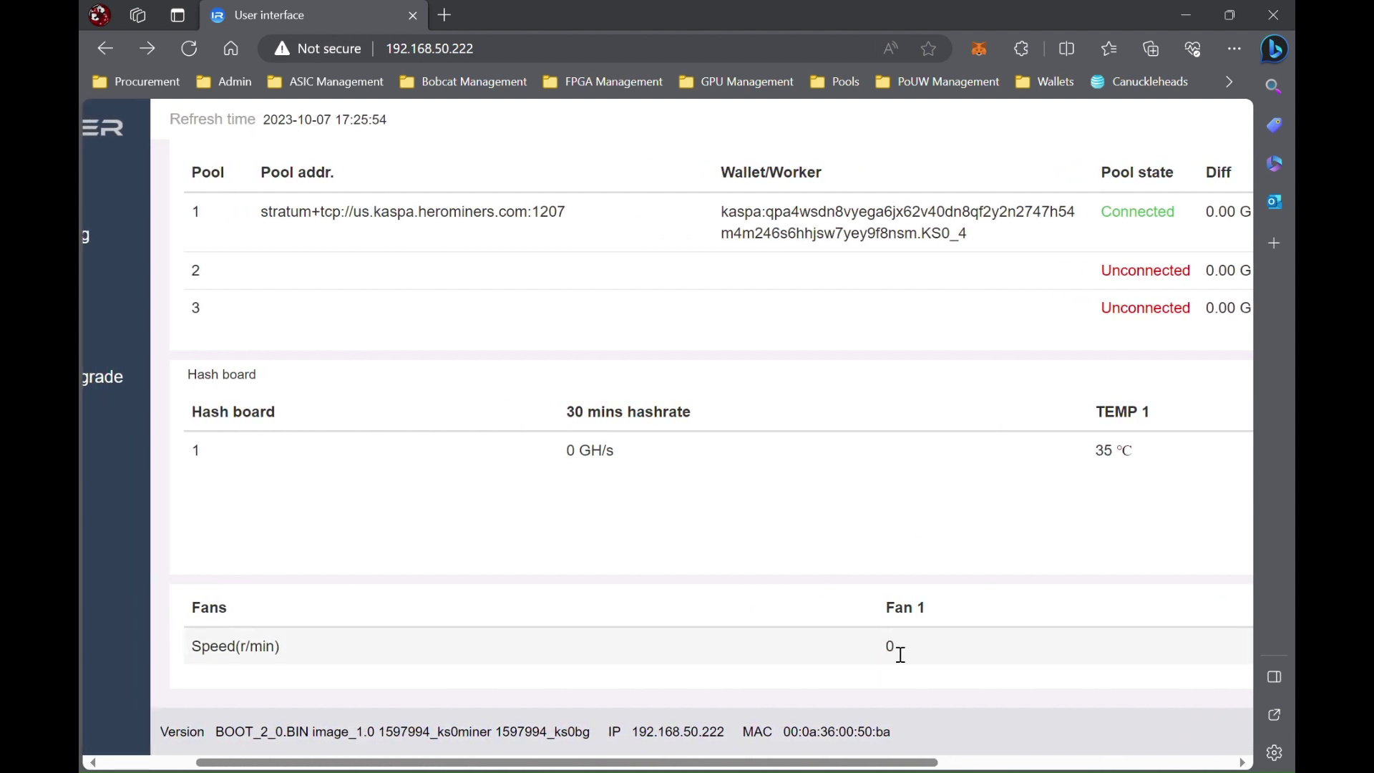
scroll(804, 451, up, 5)
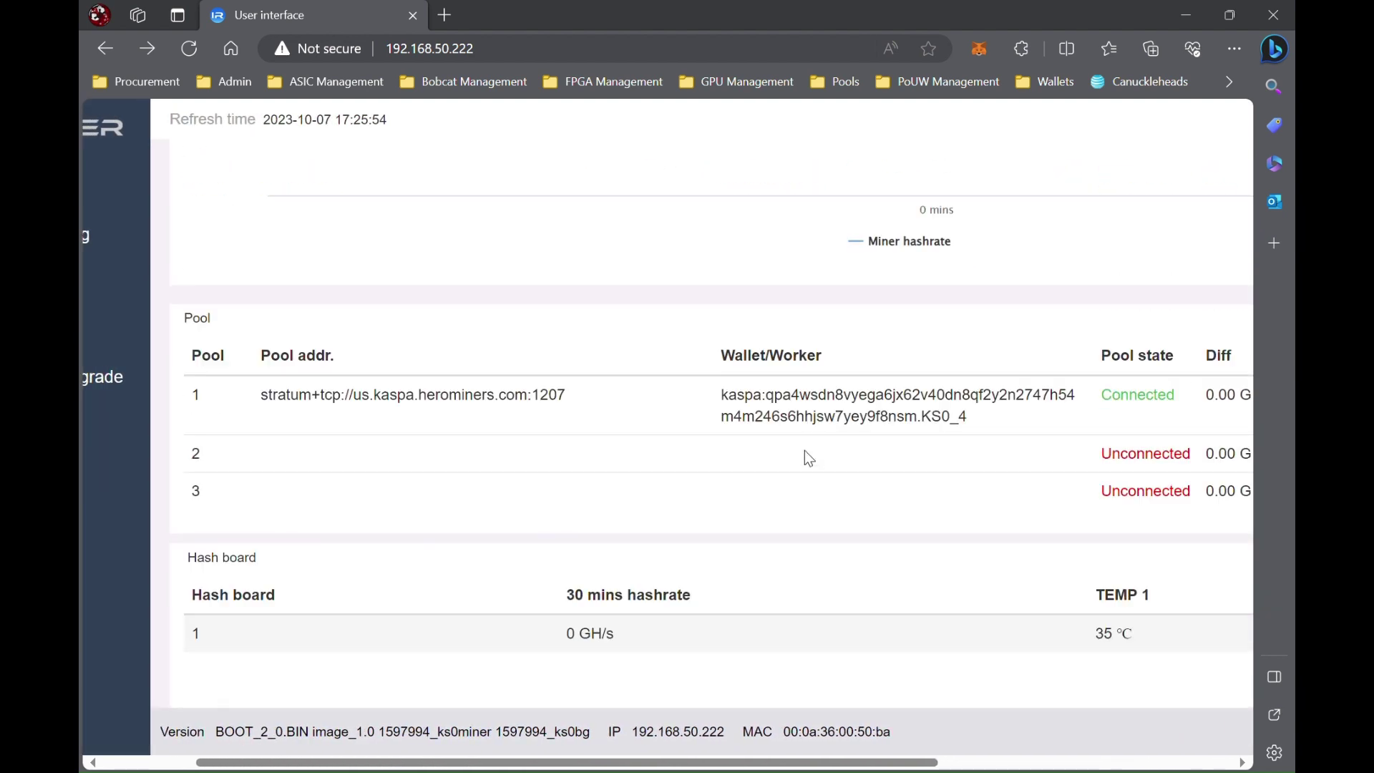
scroll(804, 450, up, 4)
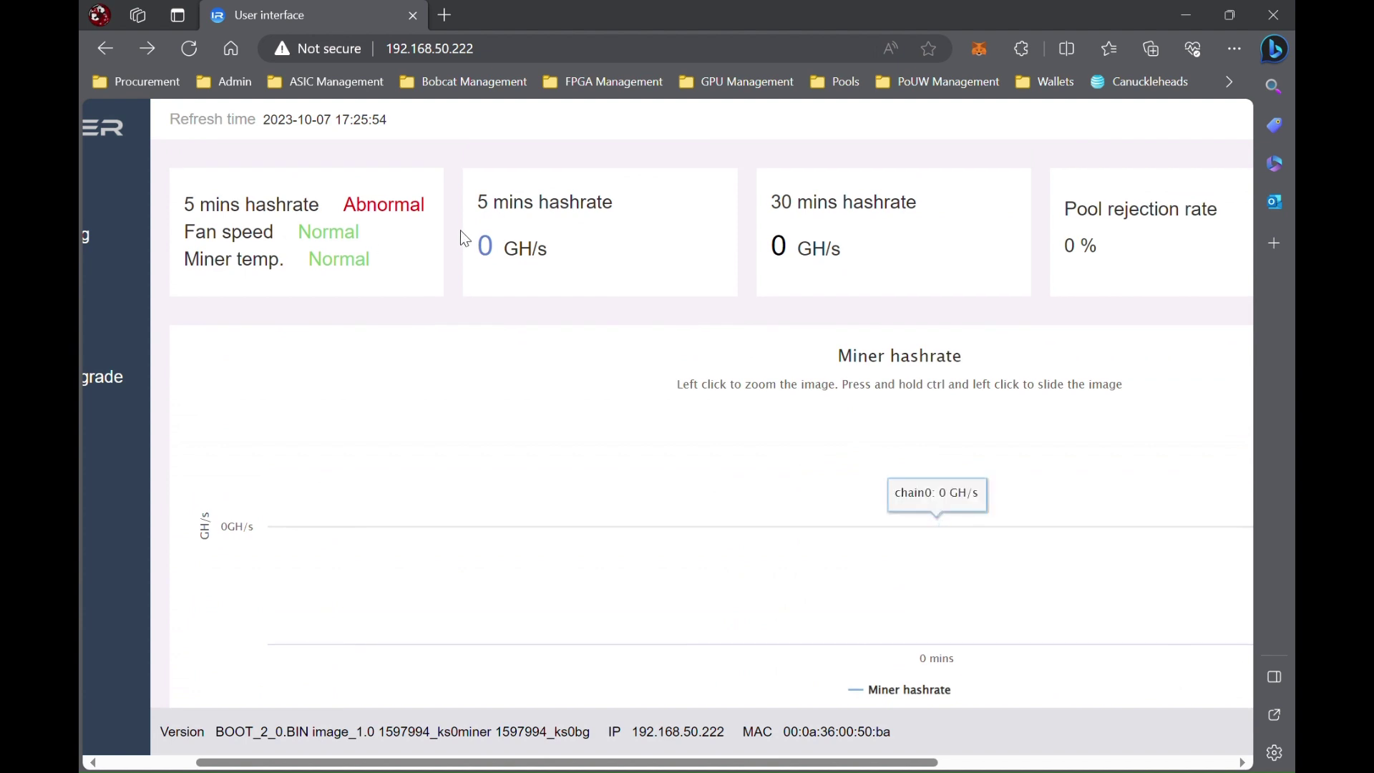
scroll(513, 545, down, 8)
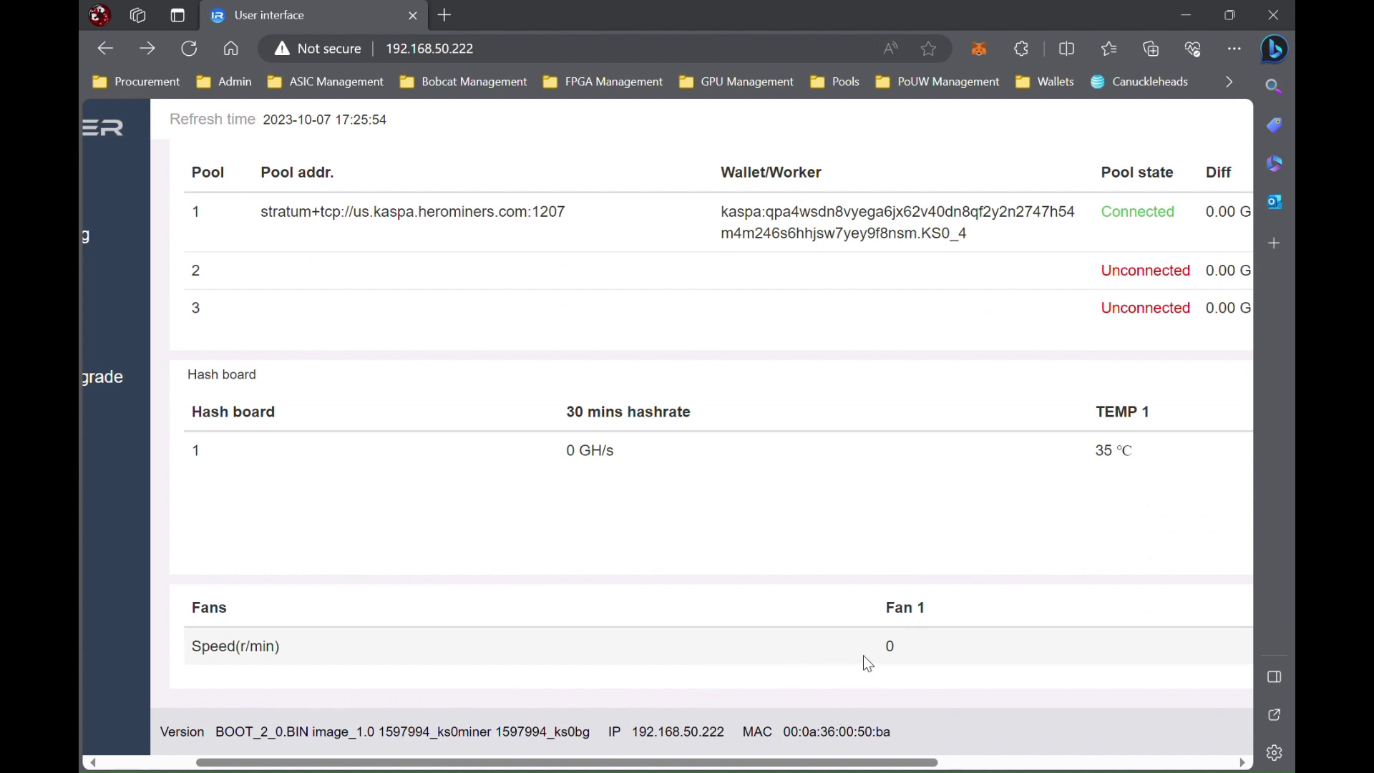
scroll(534, 303, up, 9)
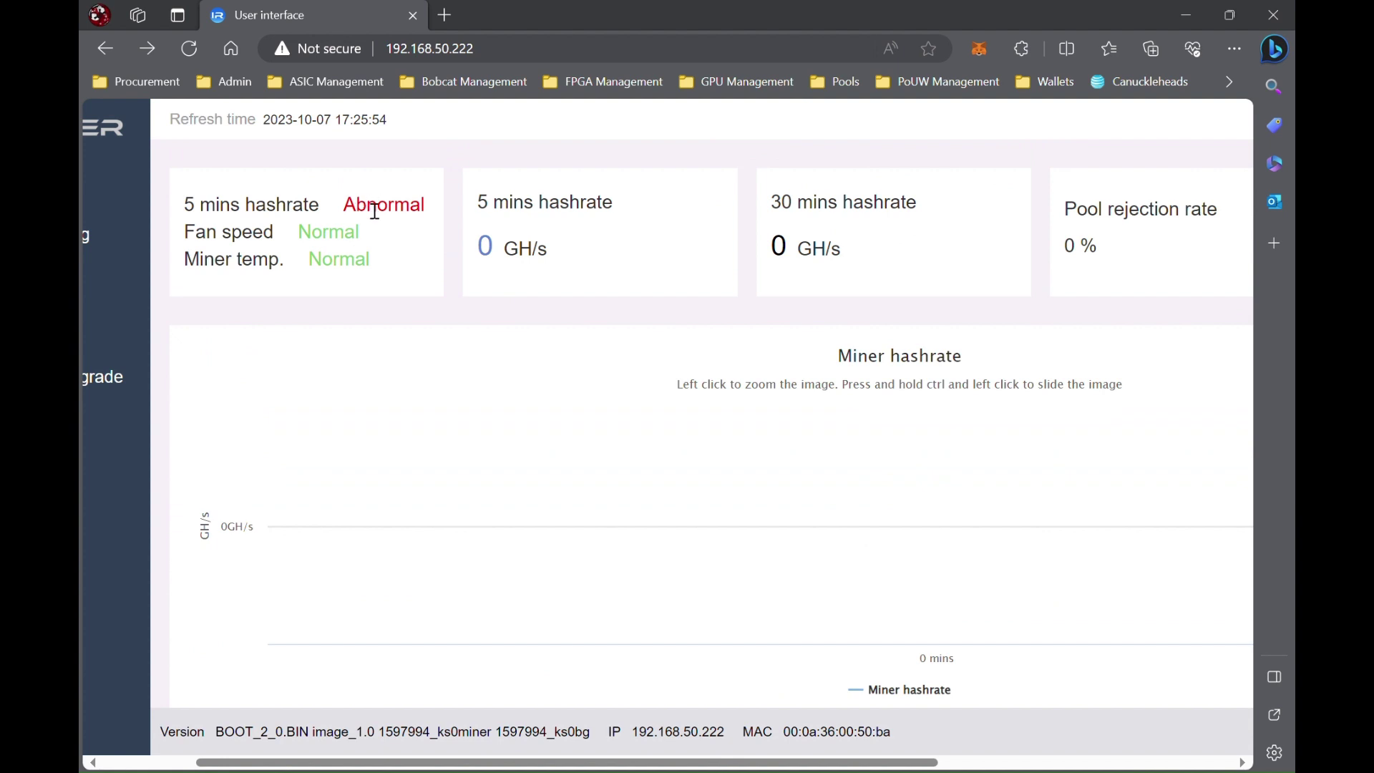
scroll(381, 333, down, 5)
scroll(385, 336, down, 3)
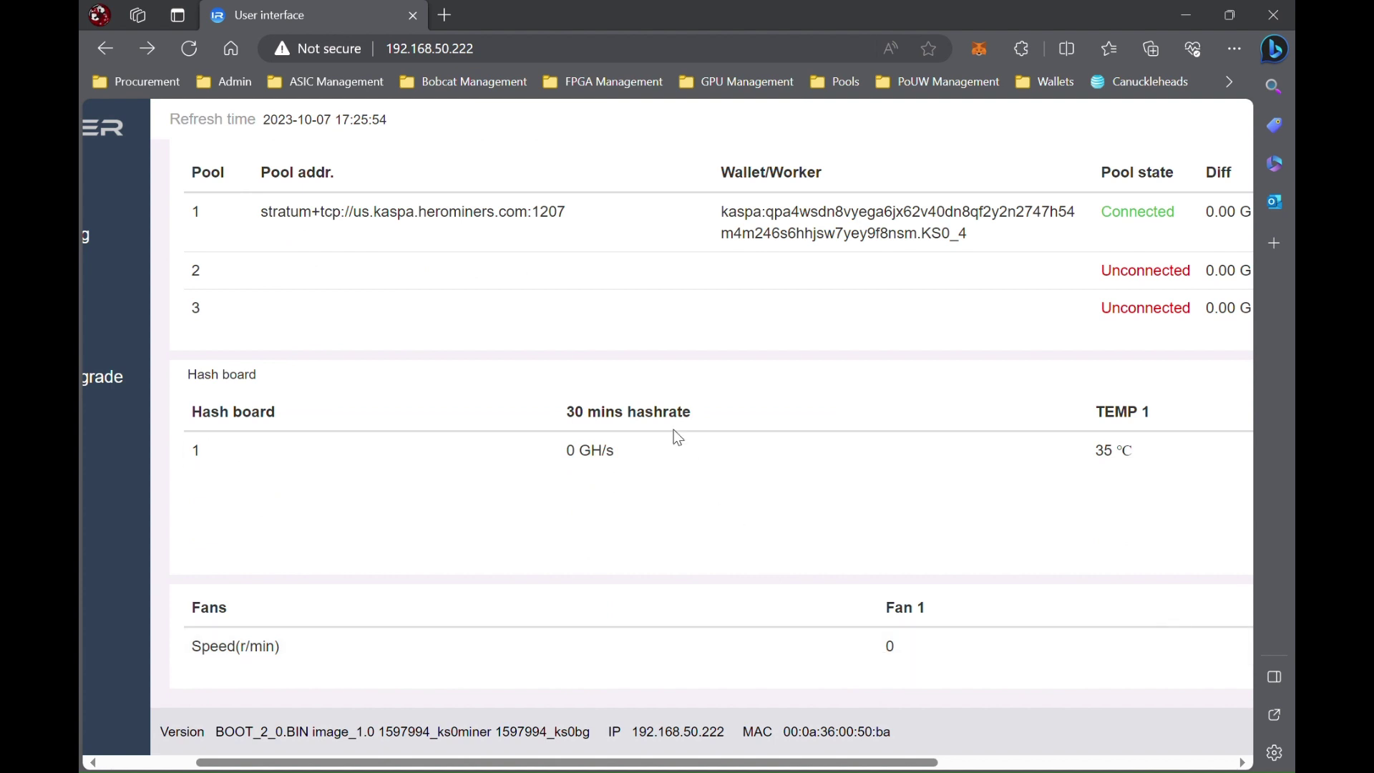
scroll(678, 437, up, 7)
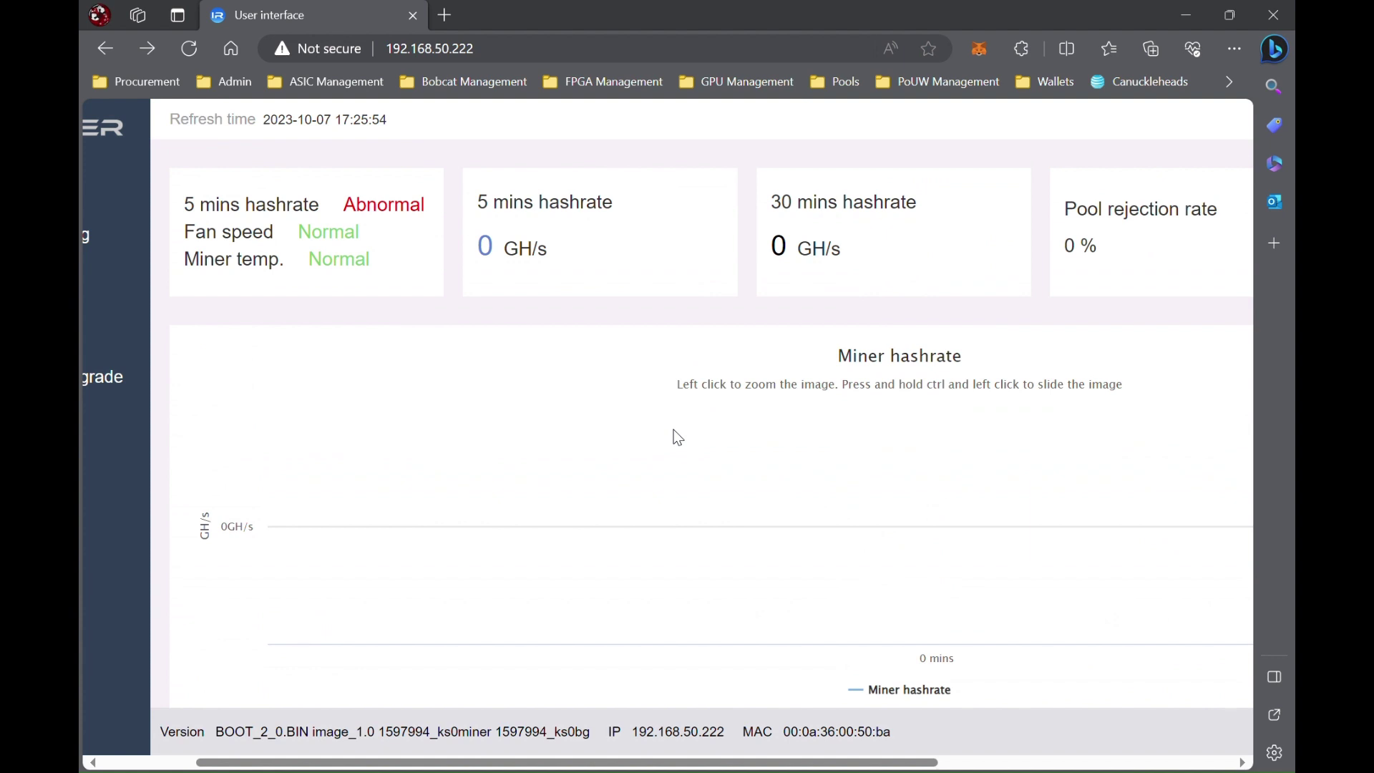
scroll(676, 433, left, 3)
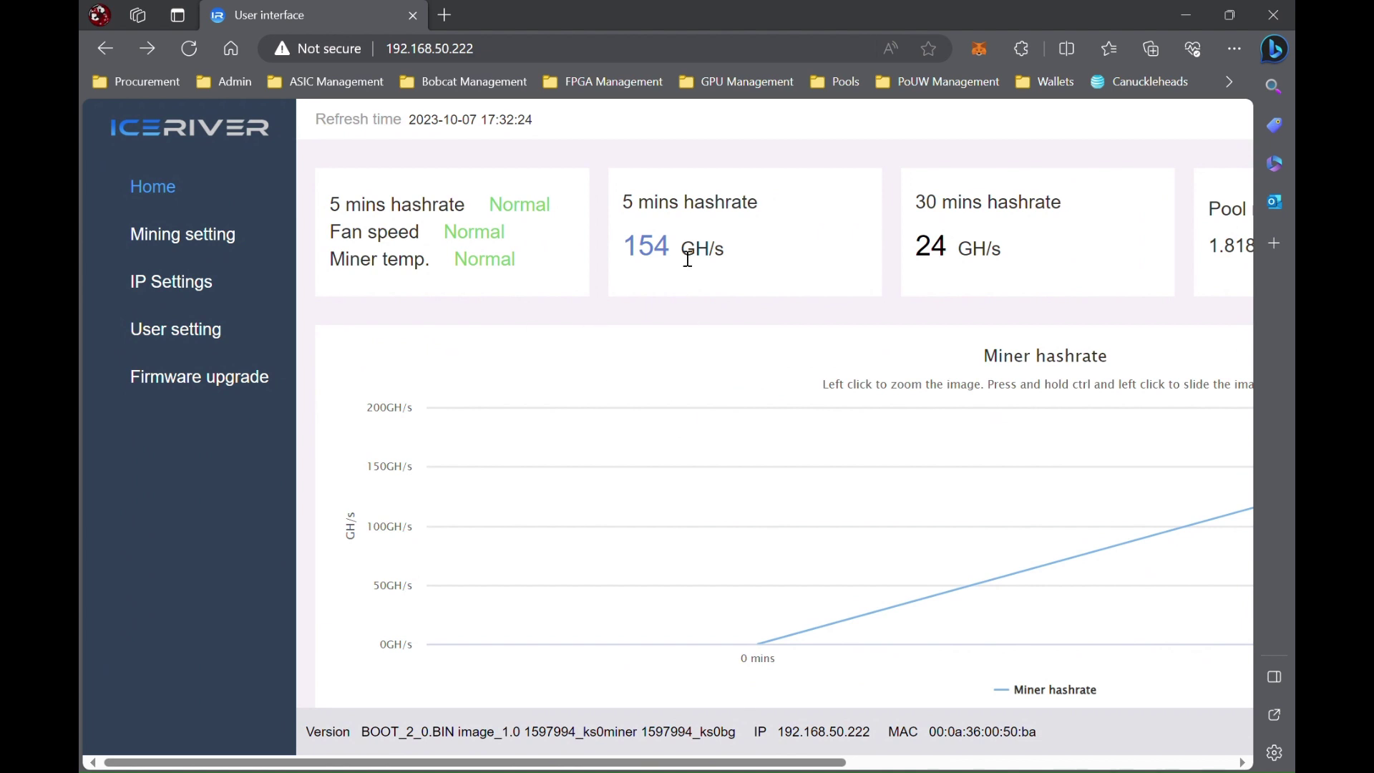
scroll(650, 409, right, 2)
scroll(650, 409, right, 1)
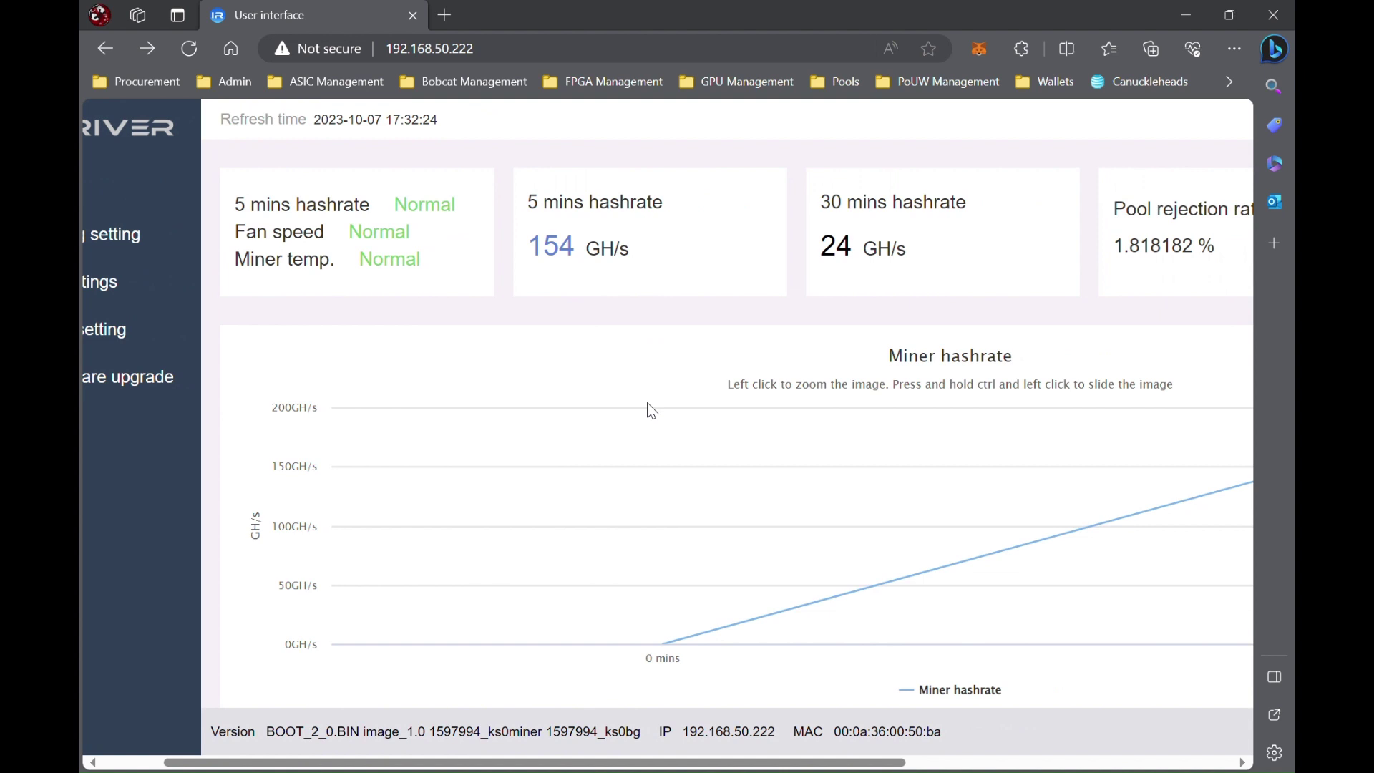
scroll(649, 406, right, 2)
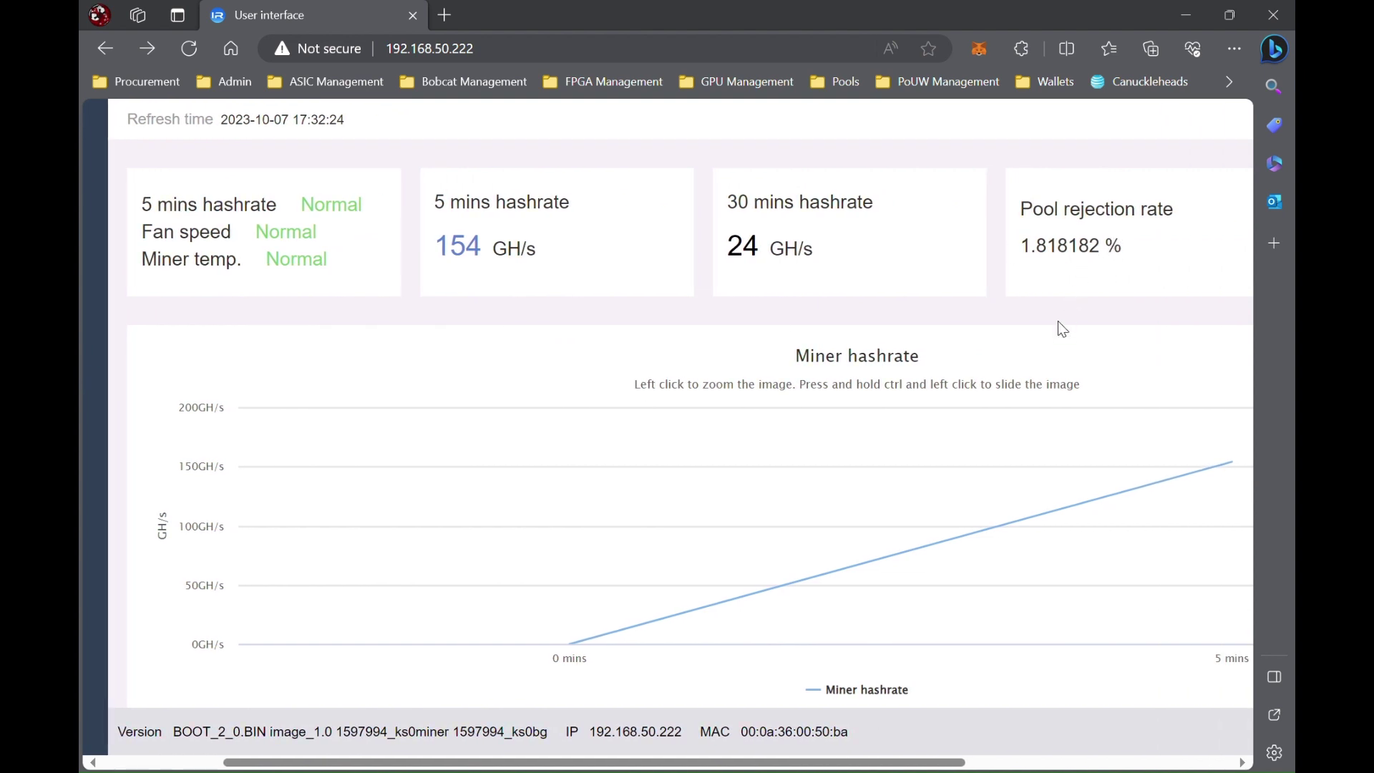
scroll(1062, 329, right, 1)
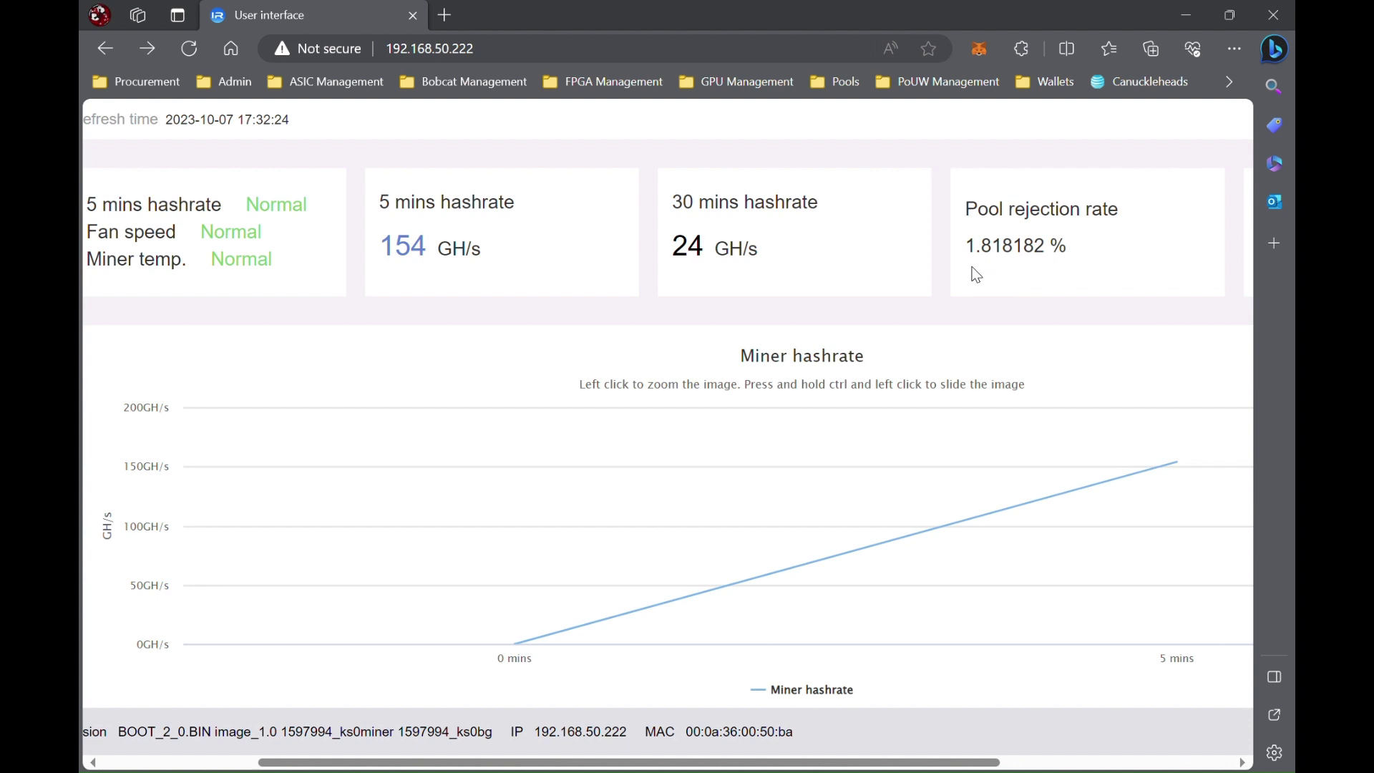
scroll(978, 275, right, 2)
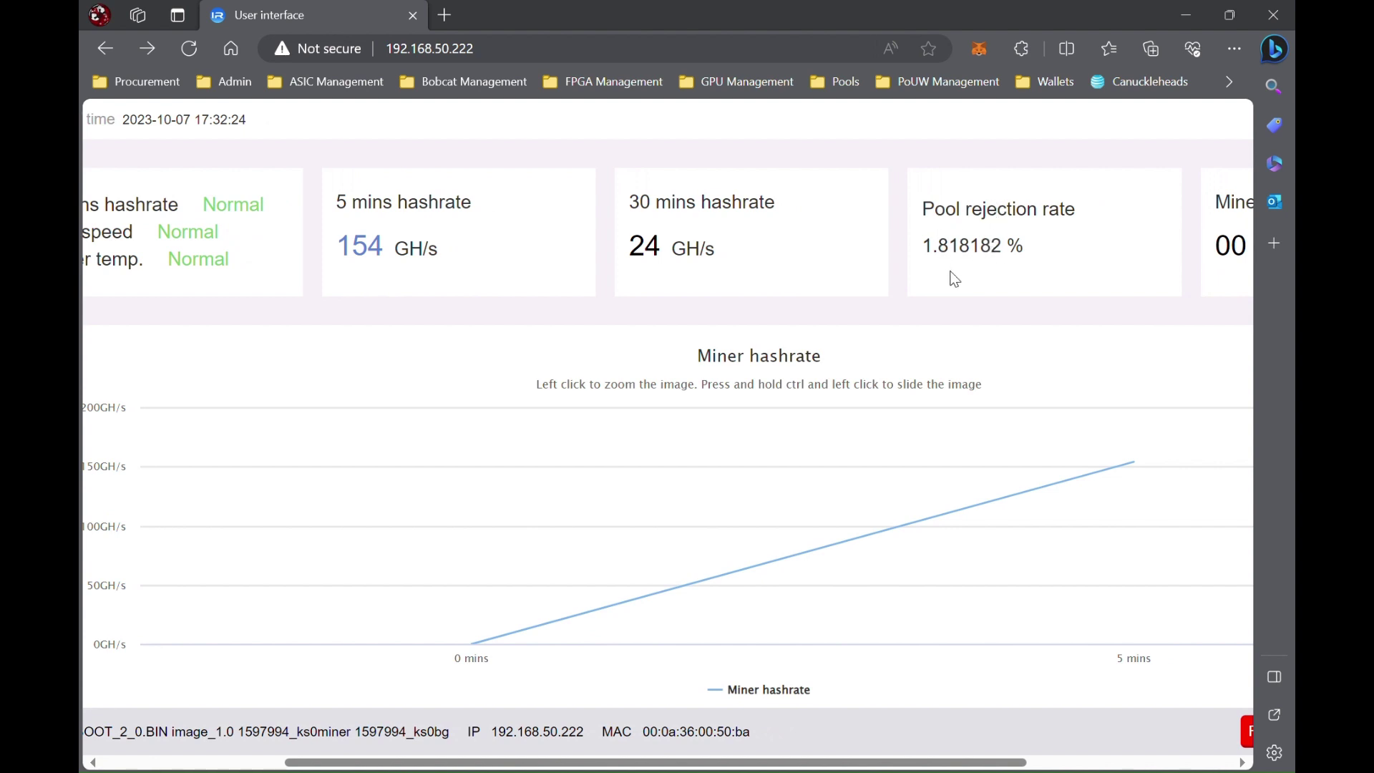
scroll(953, 334, left, 1)
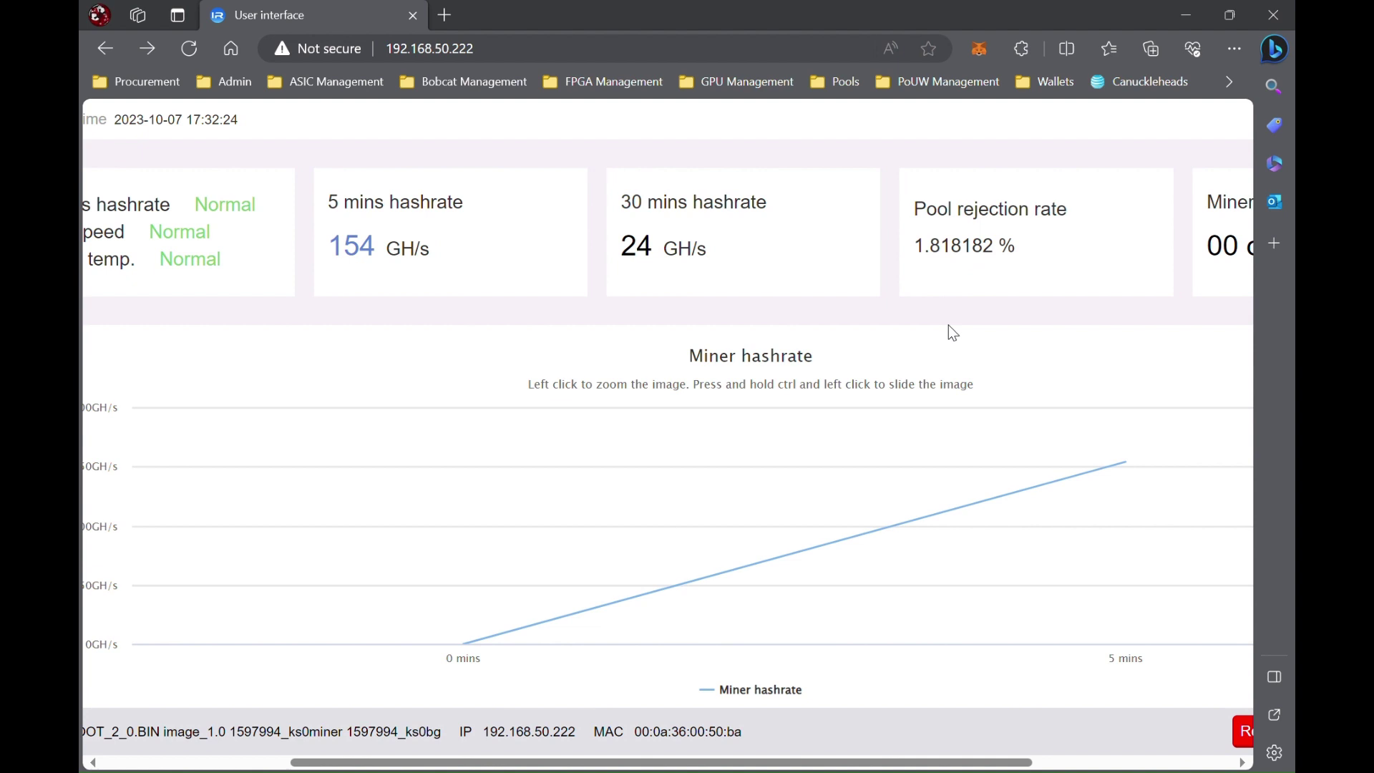
scroll(954, 334, left, 3)
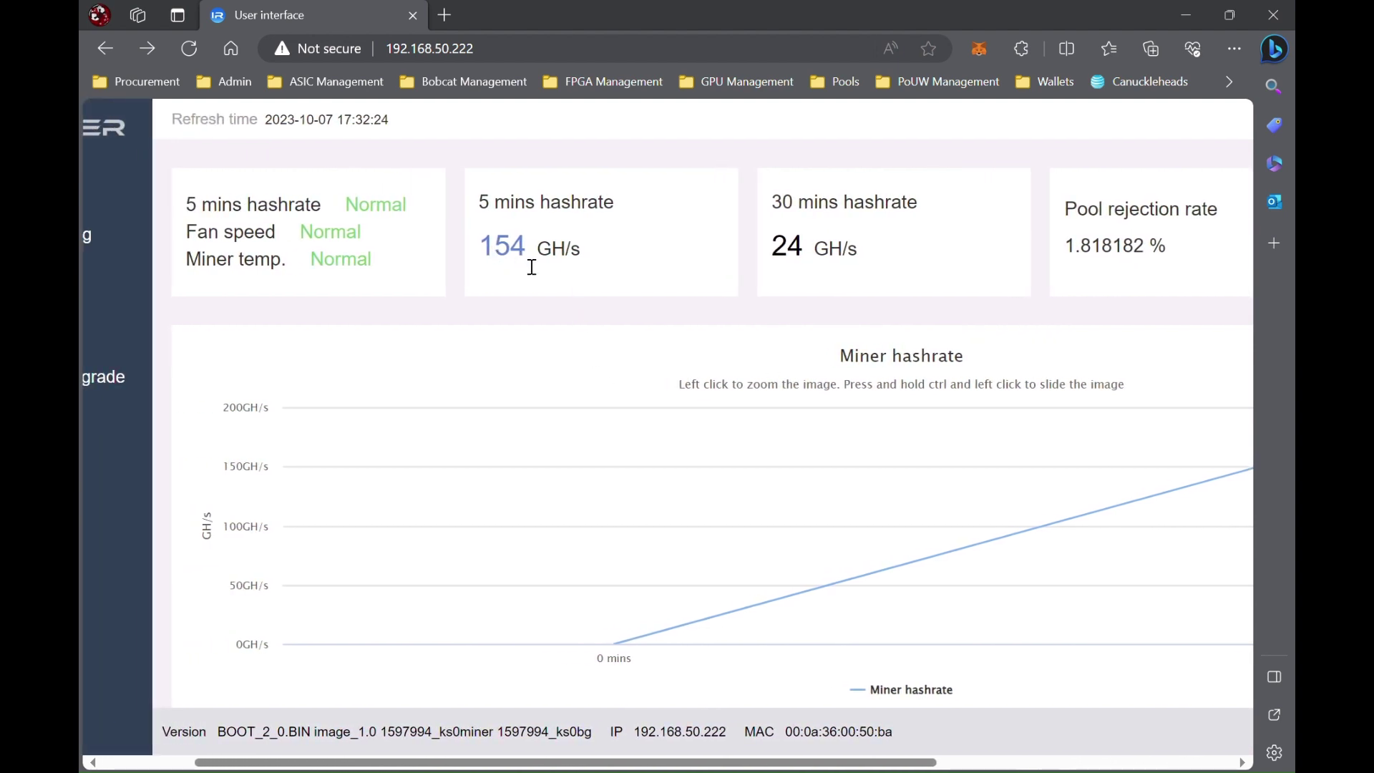
scroll(551, 269, left, 3)
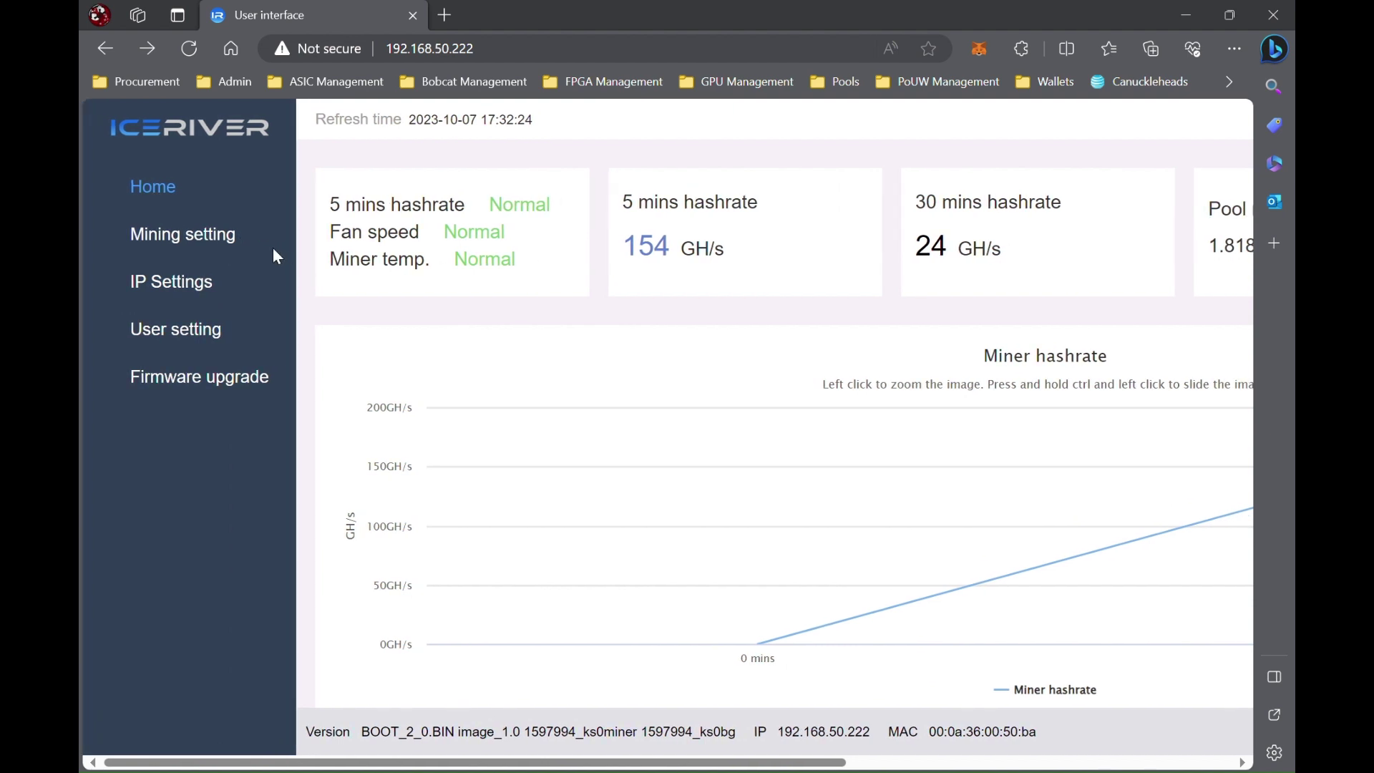
In Mining setting, enable manual fan speed and set it to 100 percent.
click(218, 243)
scroll(399, 524, down, 1)
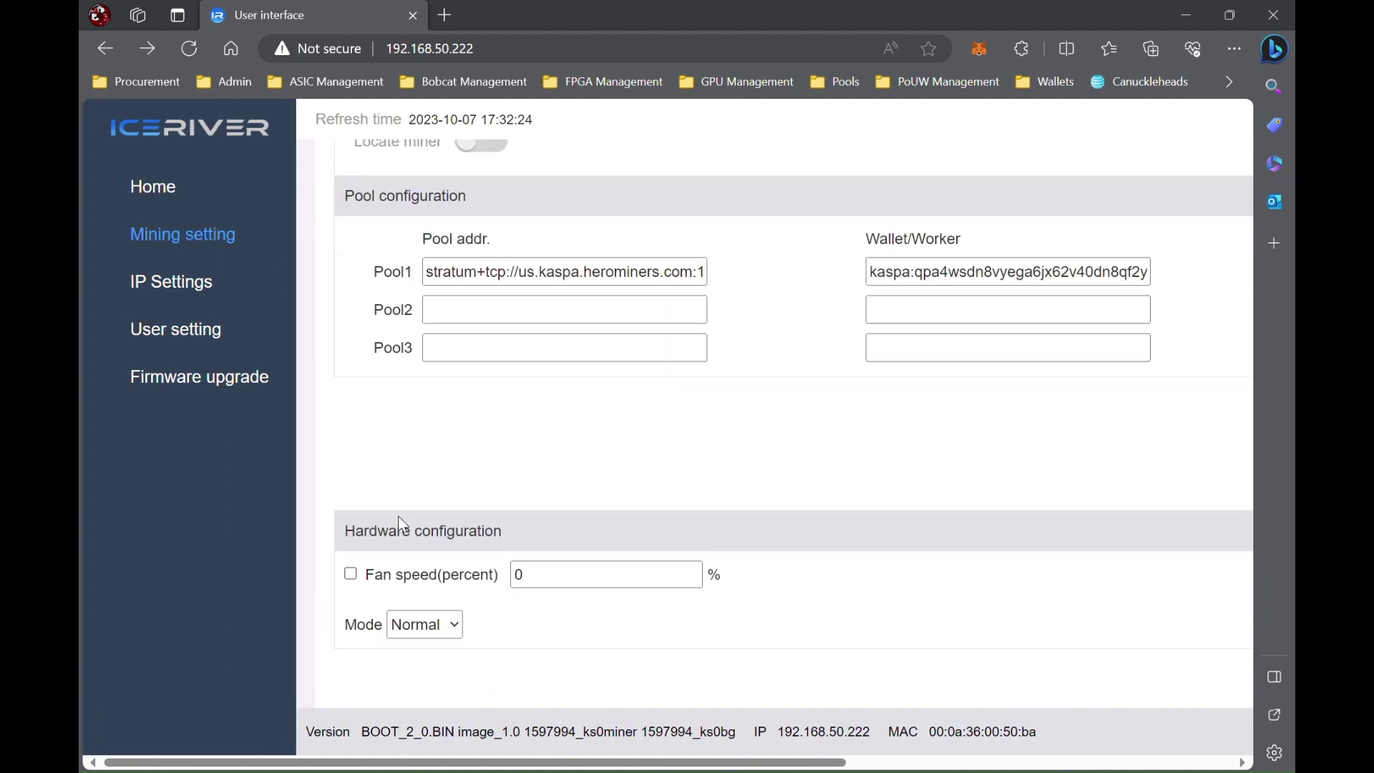
click(350, 574)
click(528, 585)
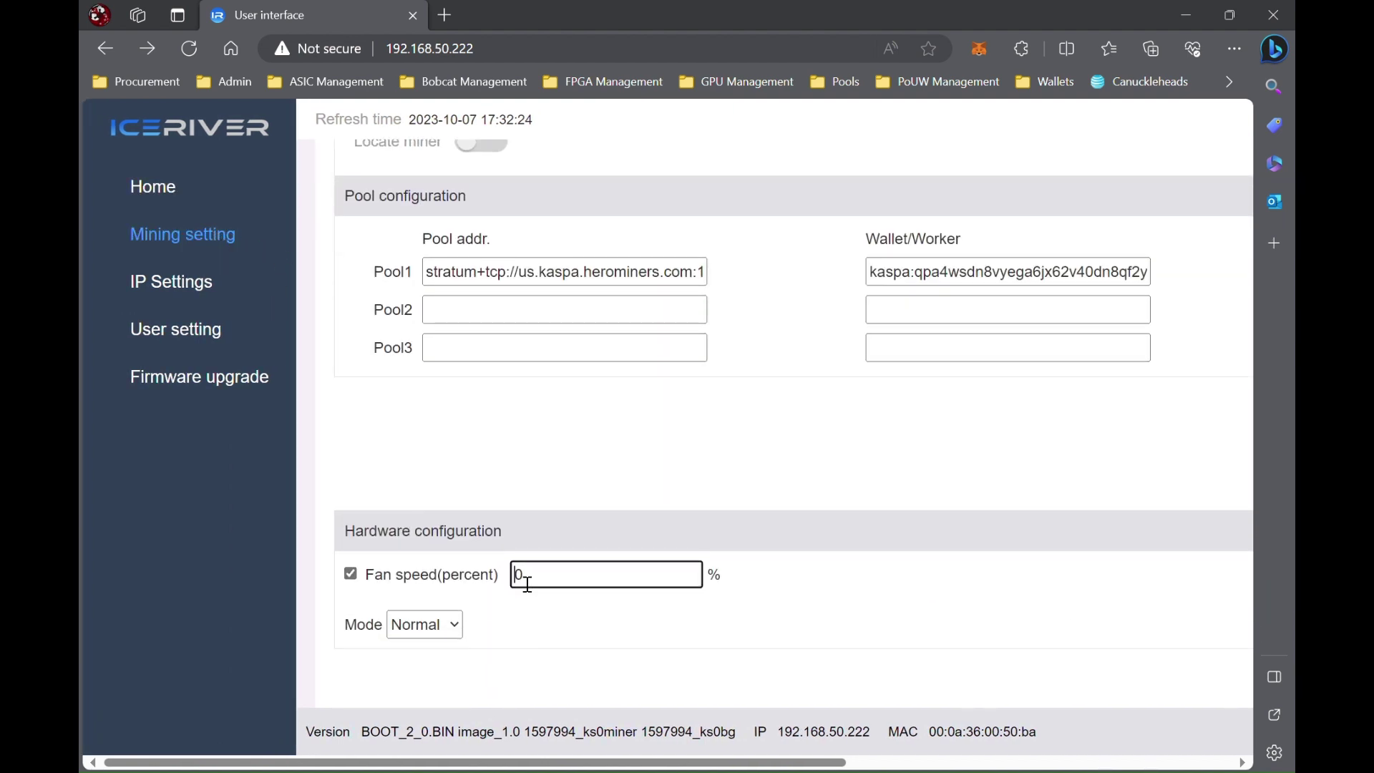
key(BackSpace)
text(100)
Save the settings with fans at 100% and return to the Home dashboard.
scroll(528, 585, right, 8)
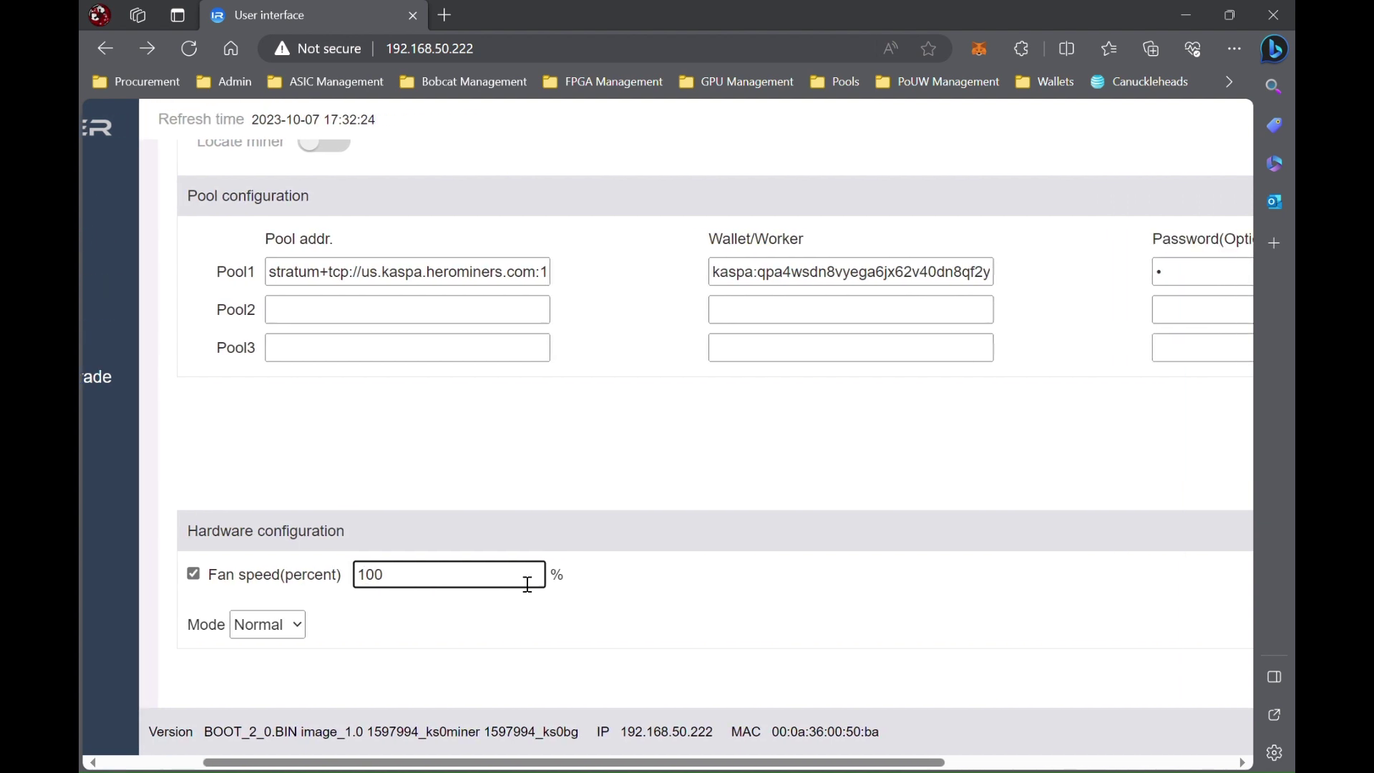
scroll(1093, 636, down, 1)
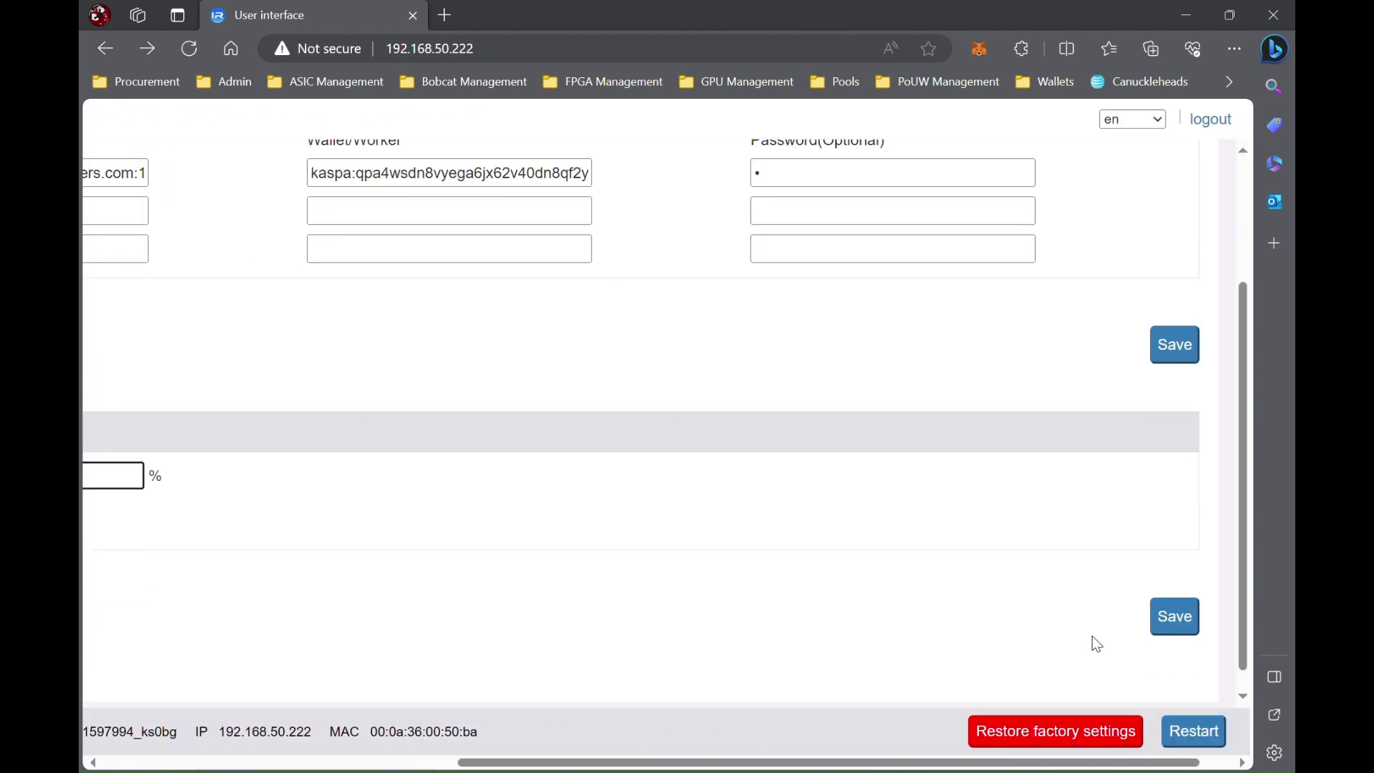
click(1169, 628)
click(919, 207)
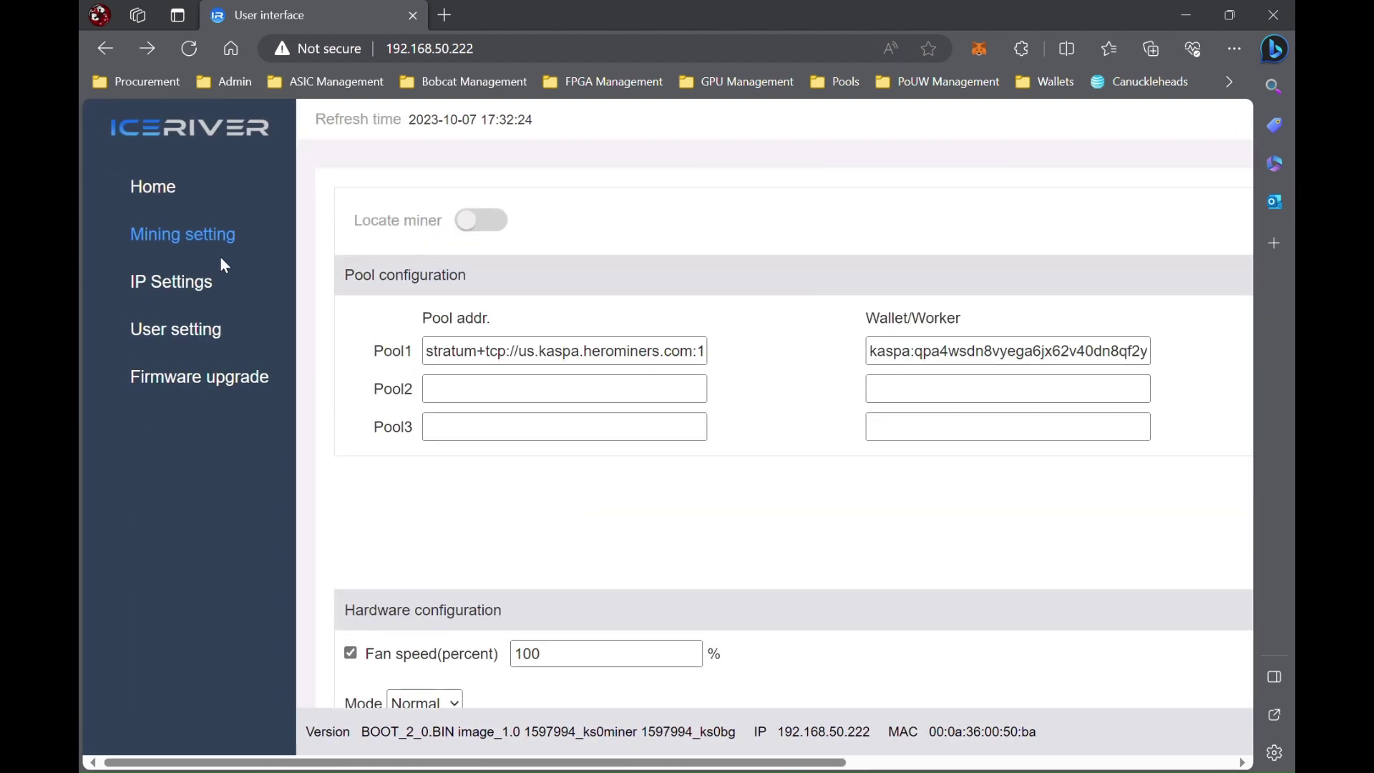
click(162, 196)
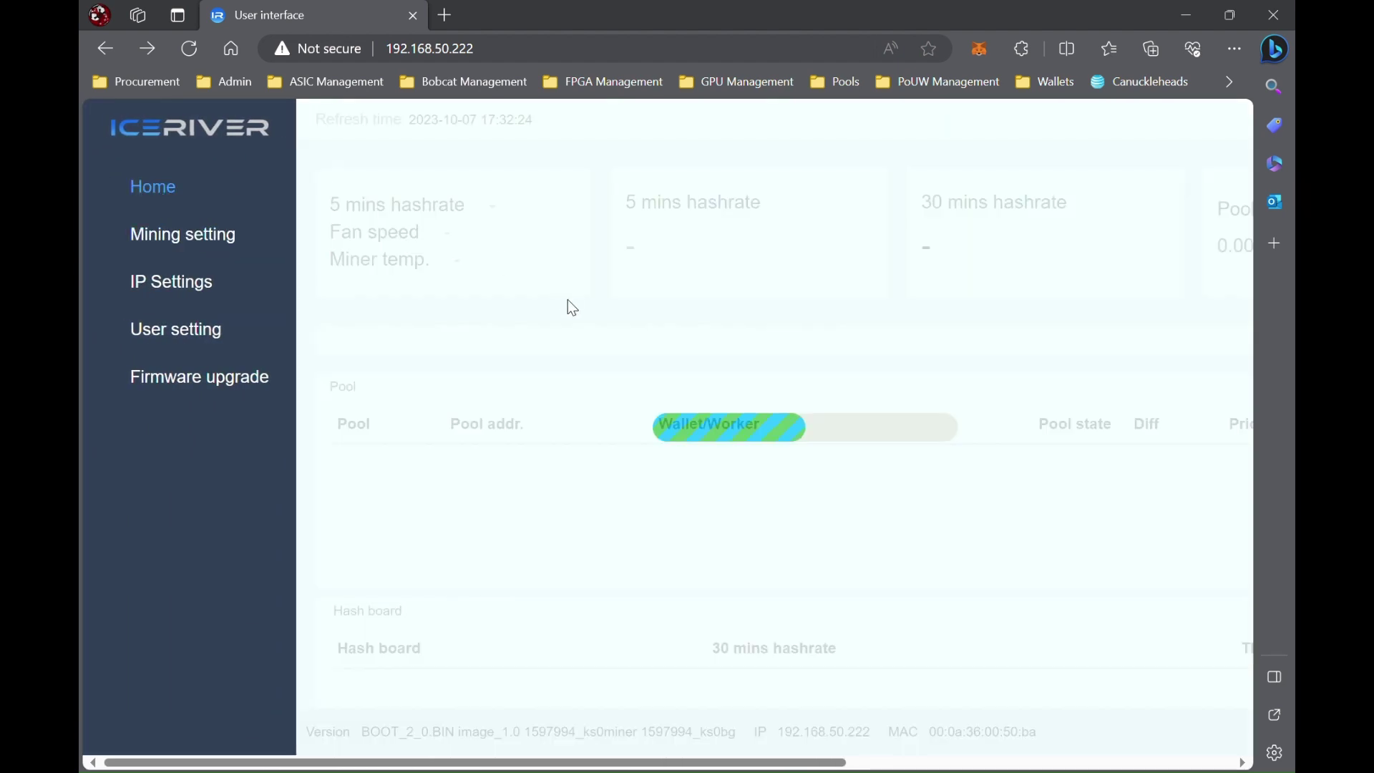
Check the Fans table shows about 6,200 r/min and the 5-minute hashrate reads 157 GH/s.
scroll(514, 433, down, 1)
scroll(515, 433, down, 6)
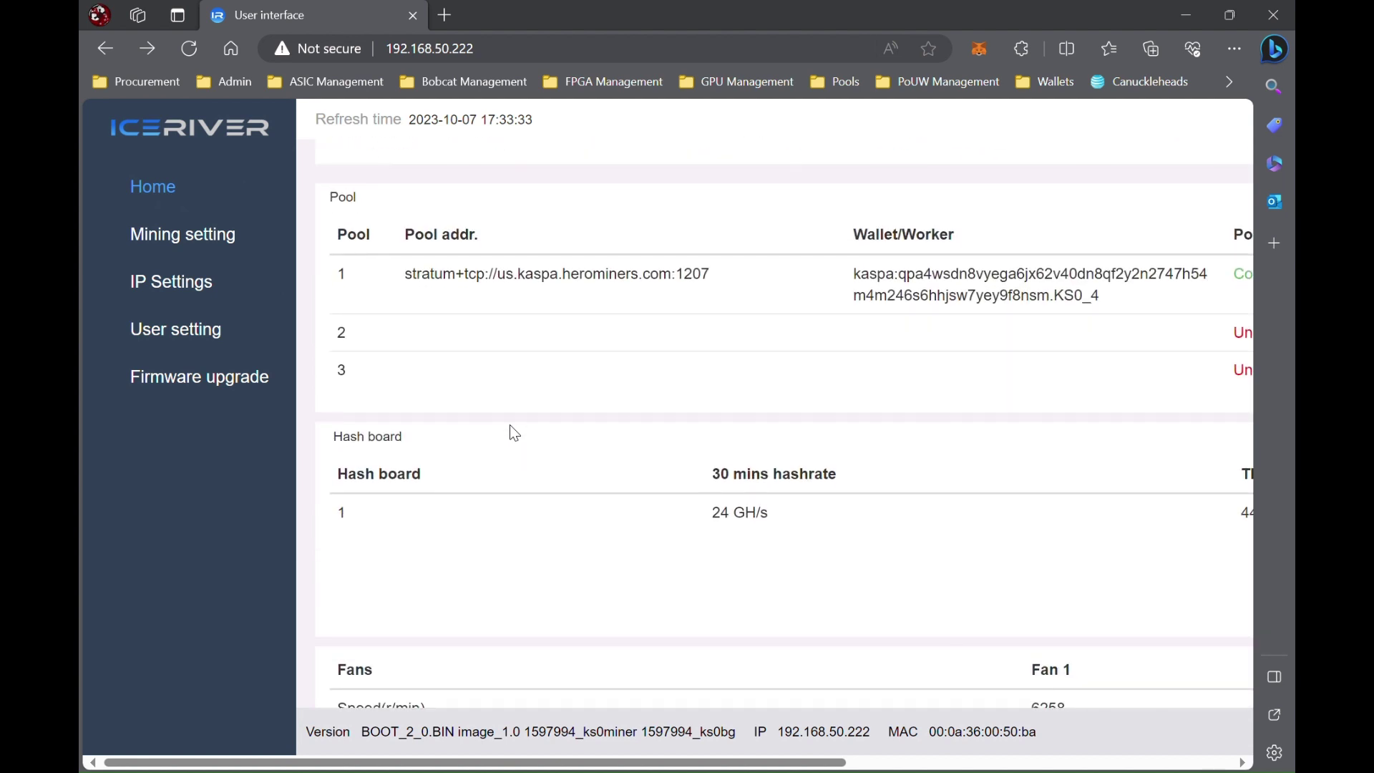
scroll(515, 433, right, 2)
scroll(514, 433, right, 7)
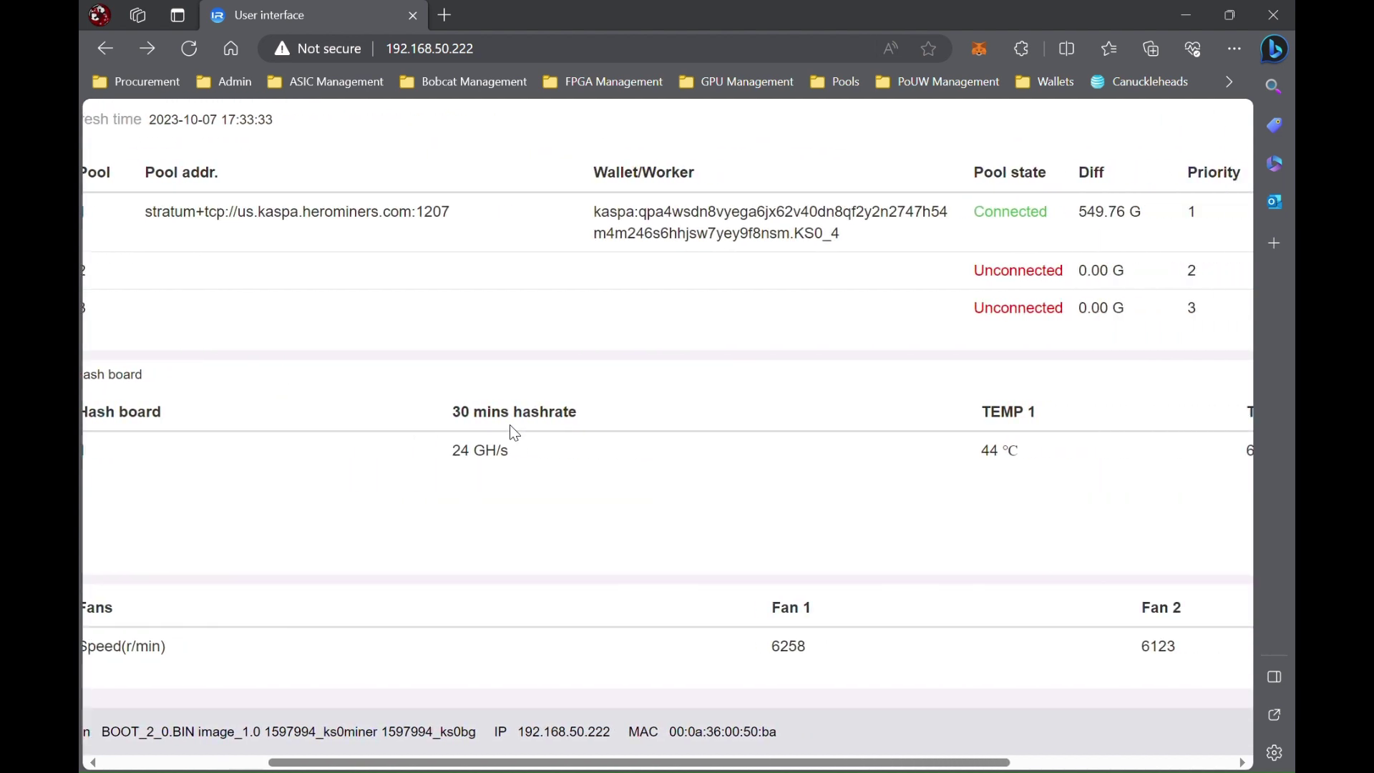
scroll(515, 433, up, 1)
scroll(511, 427, right, 1)
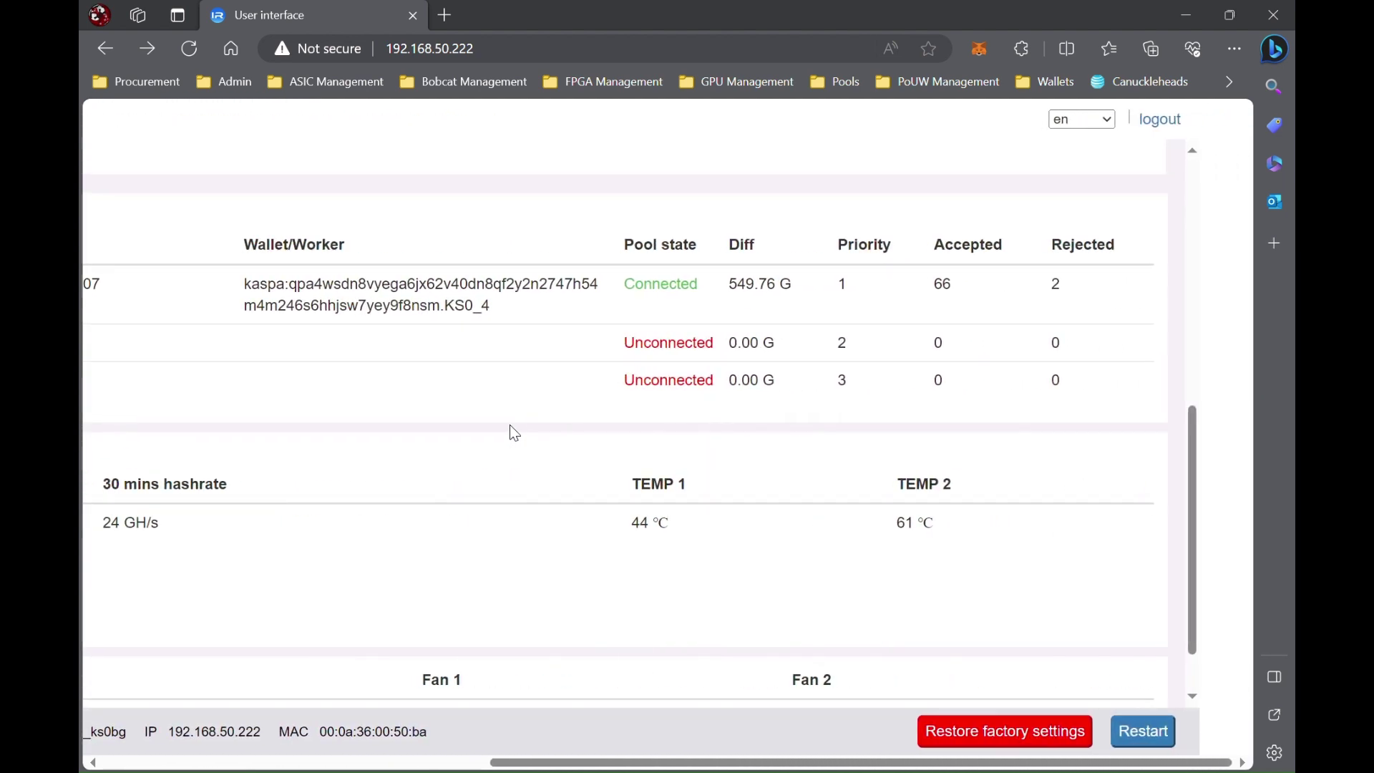
scroll(511, 428, down, 1)
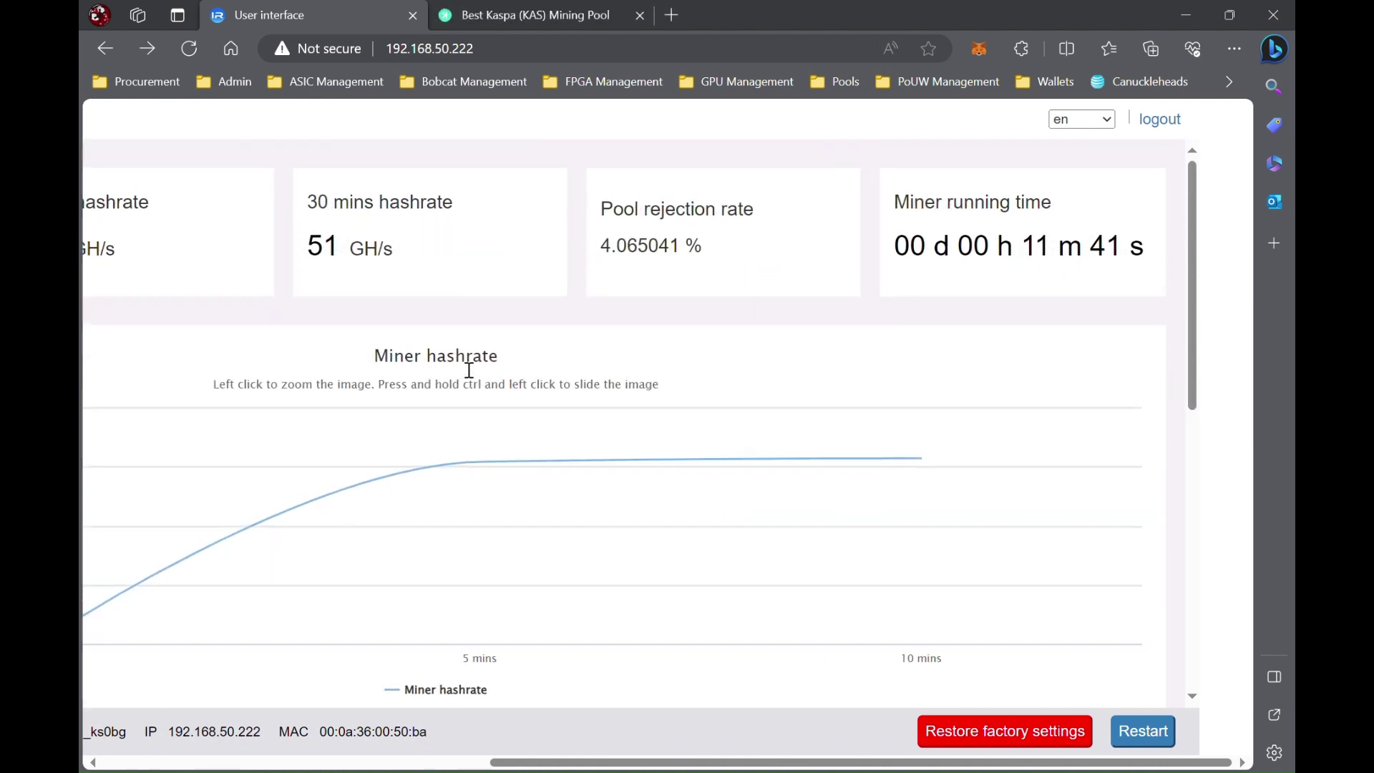
scroll(469, 370, left, 3)
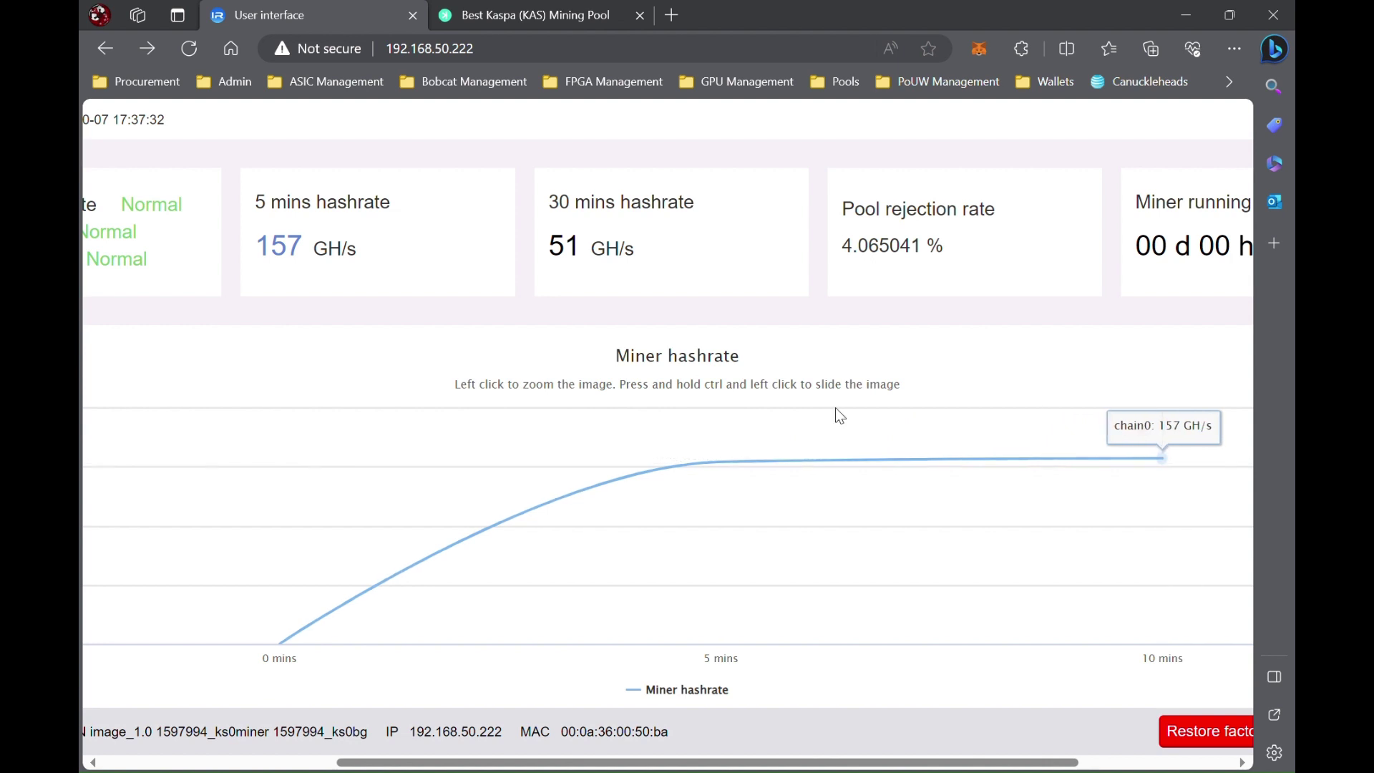
scroll(677, 321, down, 2)
scroll(680, 326, down, 6)
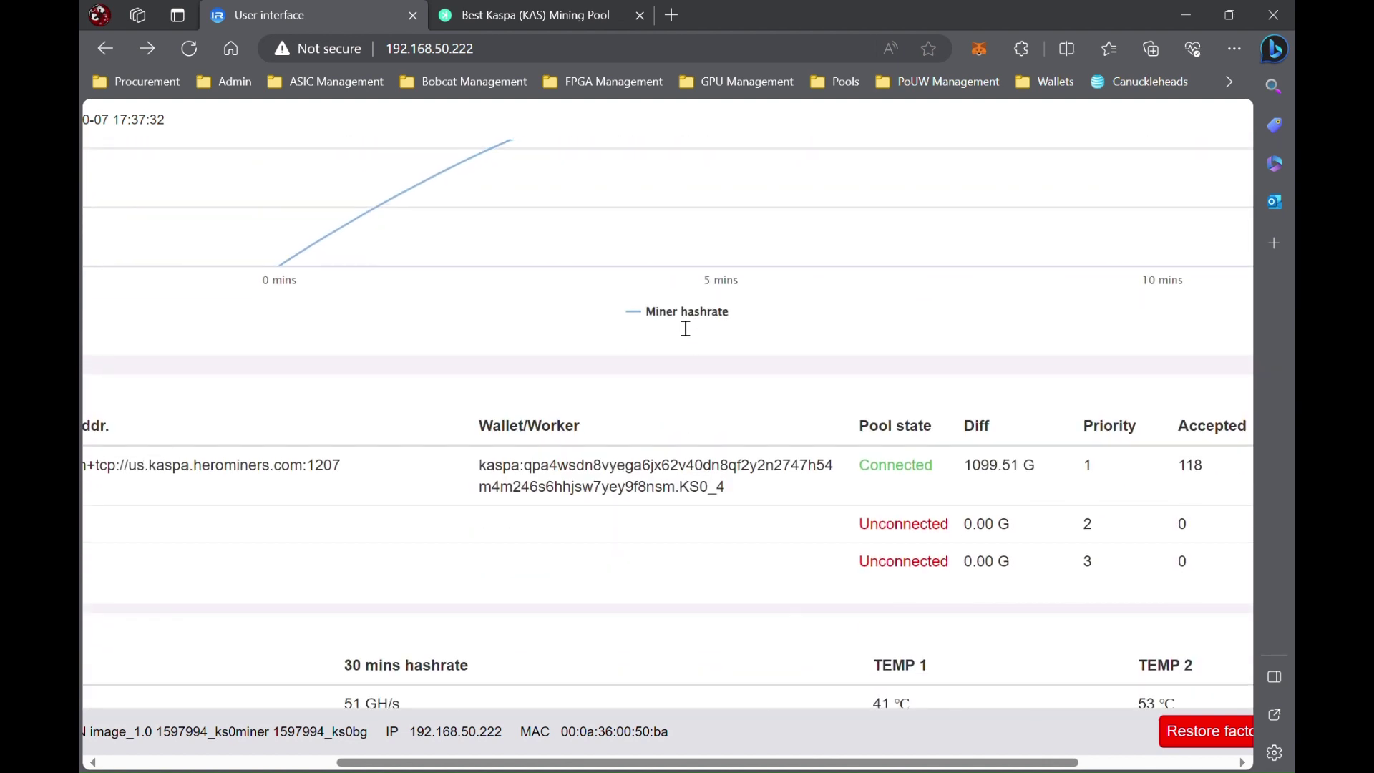
scroll(680, 326, down, 2)
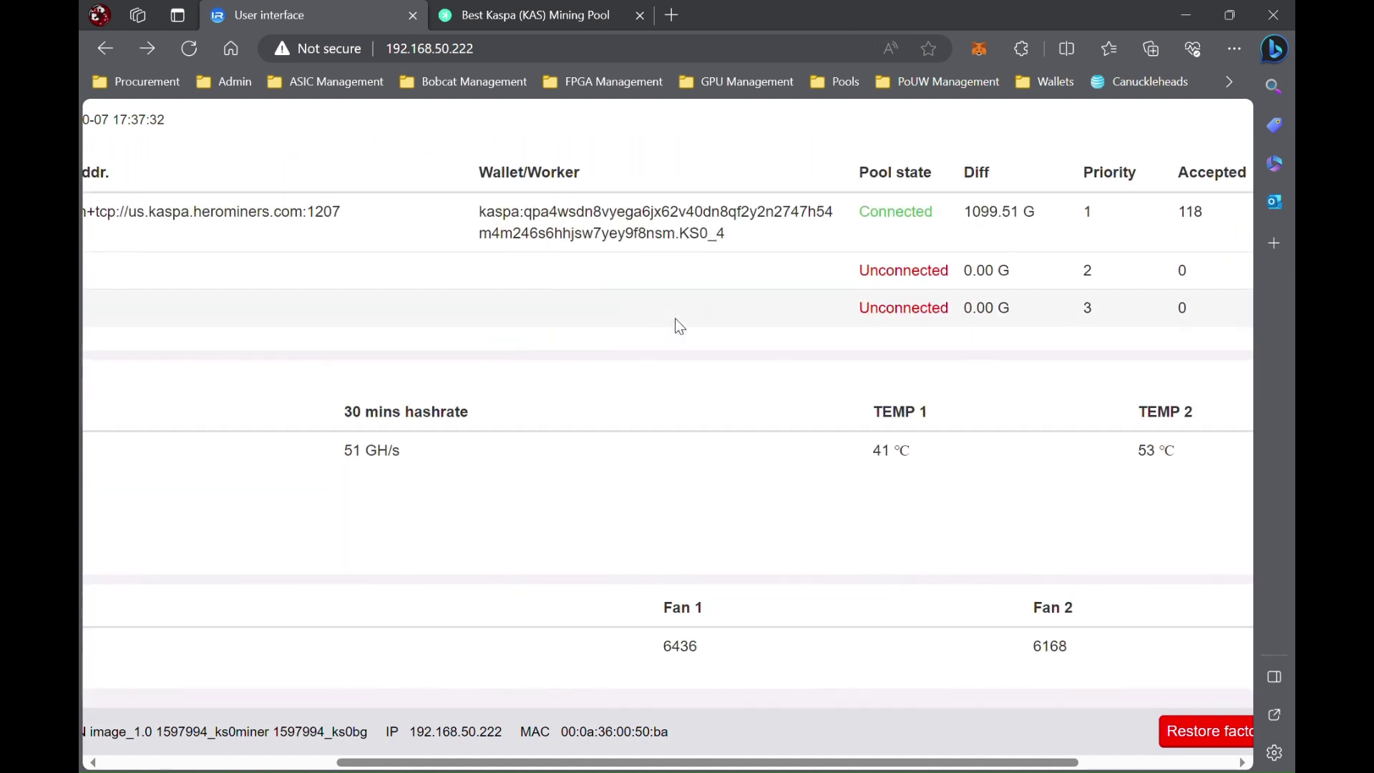
scroll(680, 327, right, 2)
scroll(680, 326, right, 1)
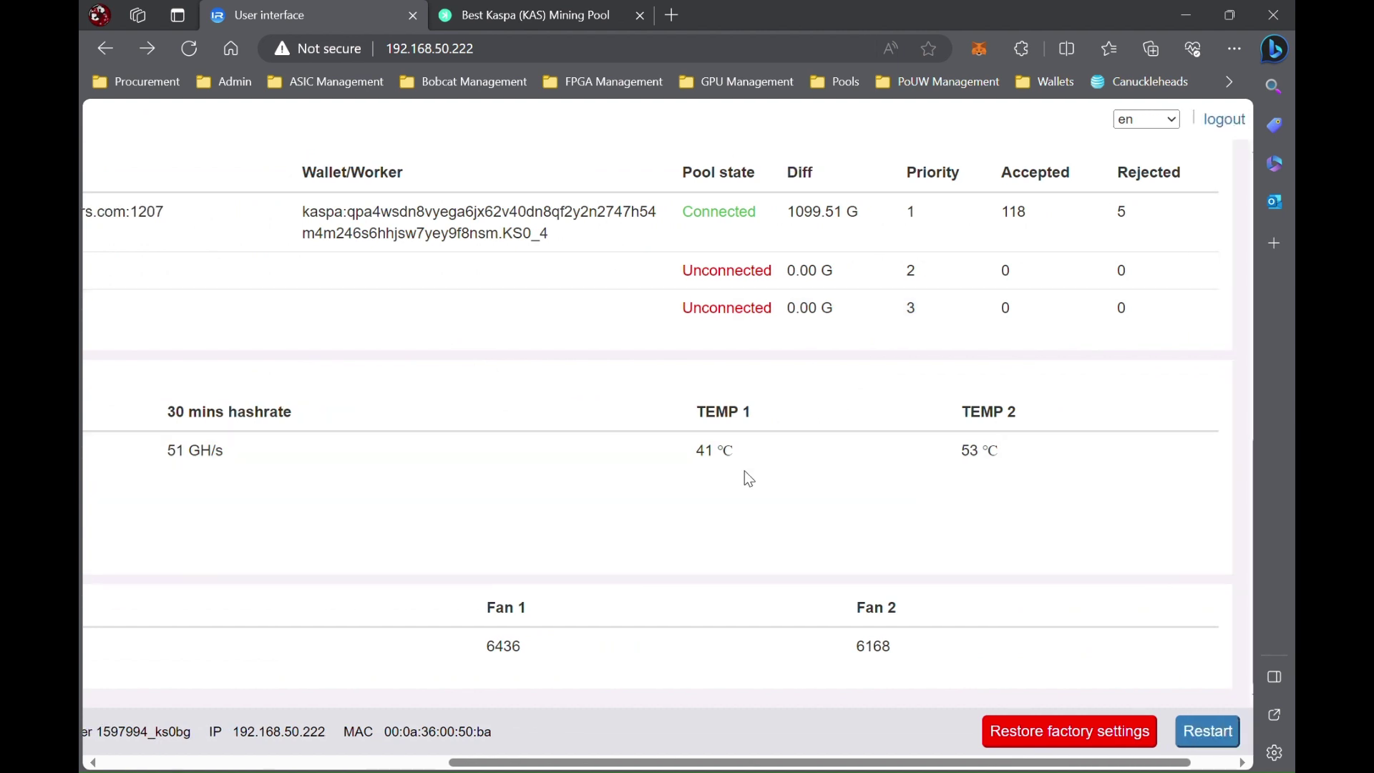
scroll(644, 582, left, 3)
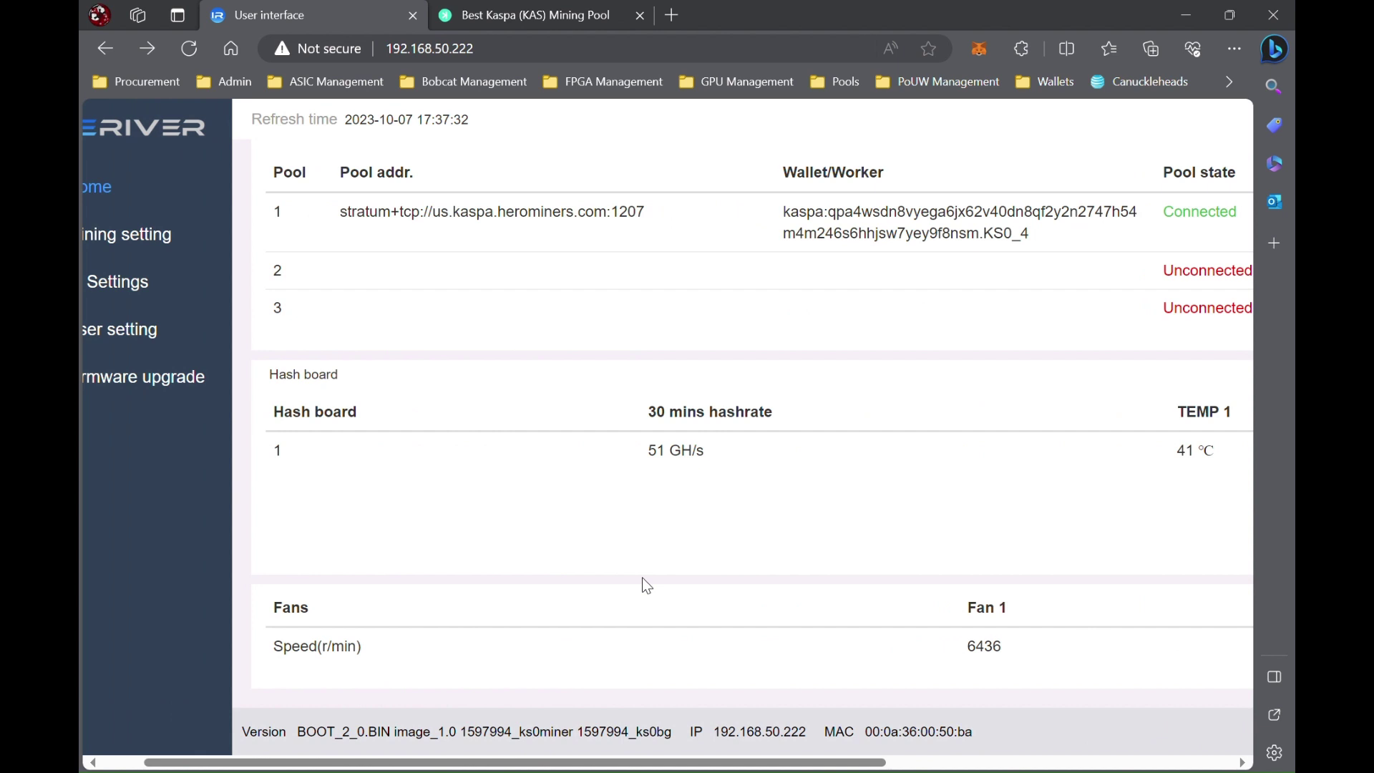
scroll(646, 585, up, 8)
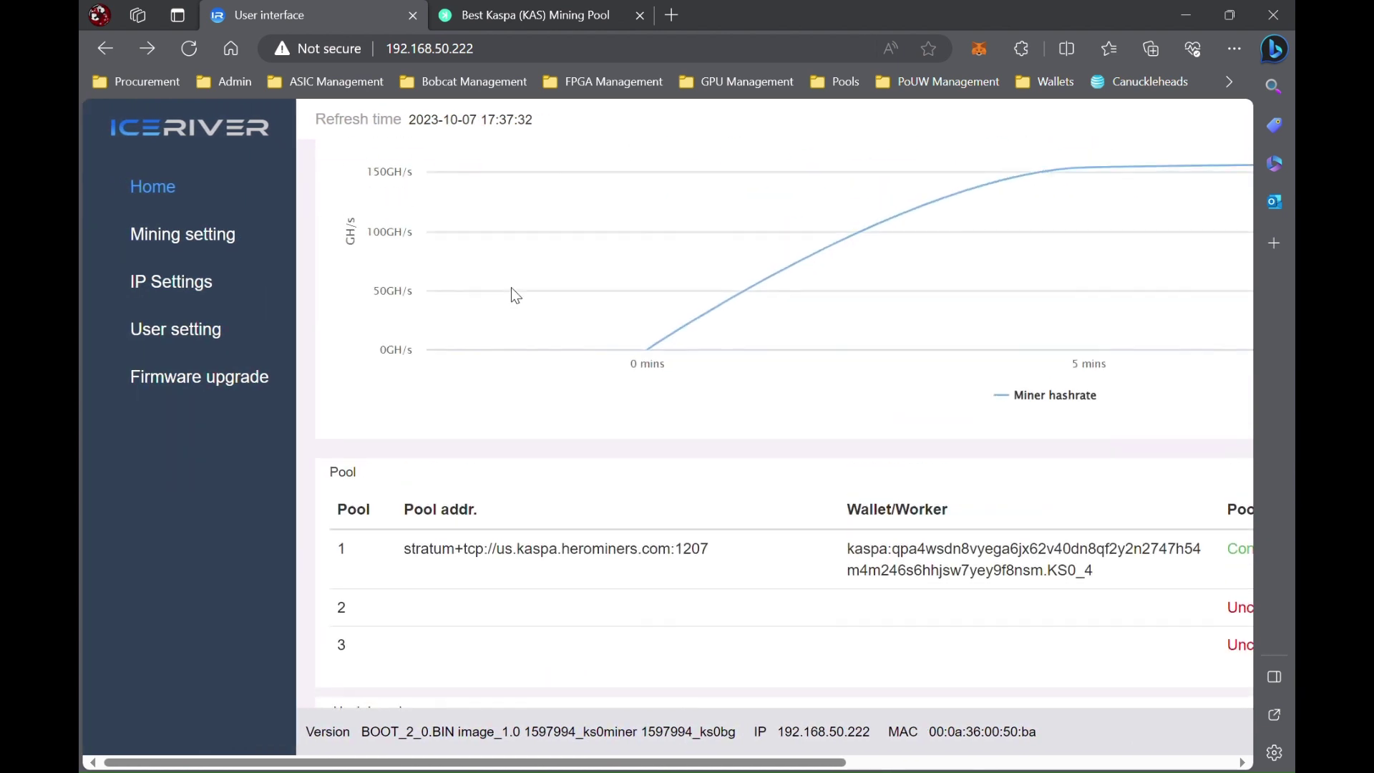
scroll(511, 286, up, 1)
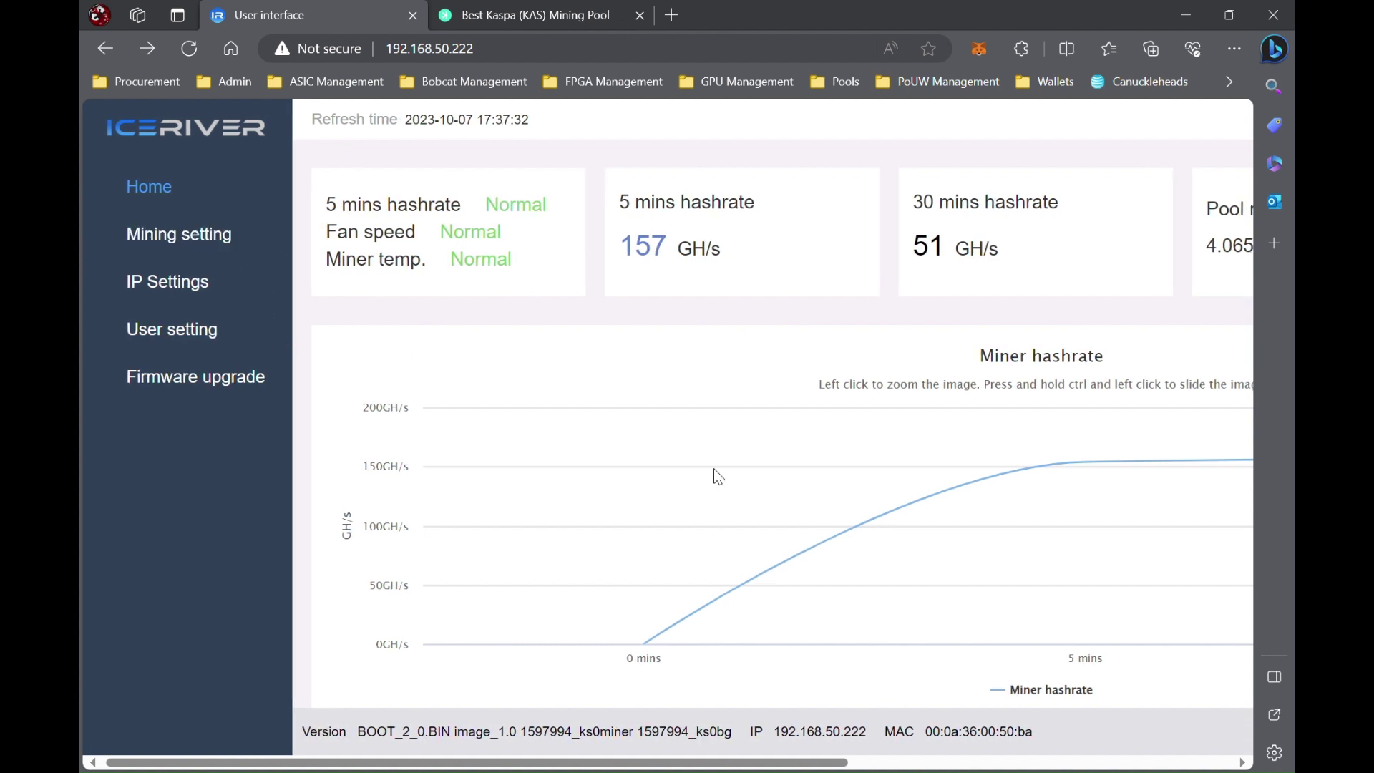
scroll(712, 484, right, 4)
scroll(714, 489, right, 2)
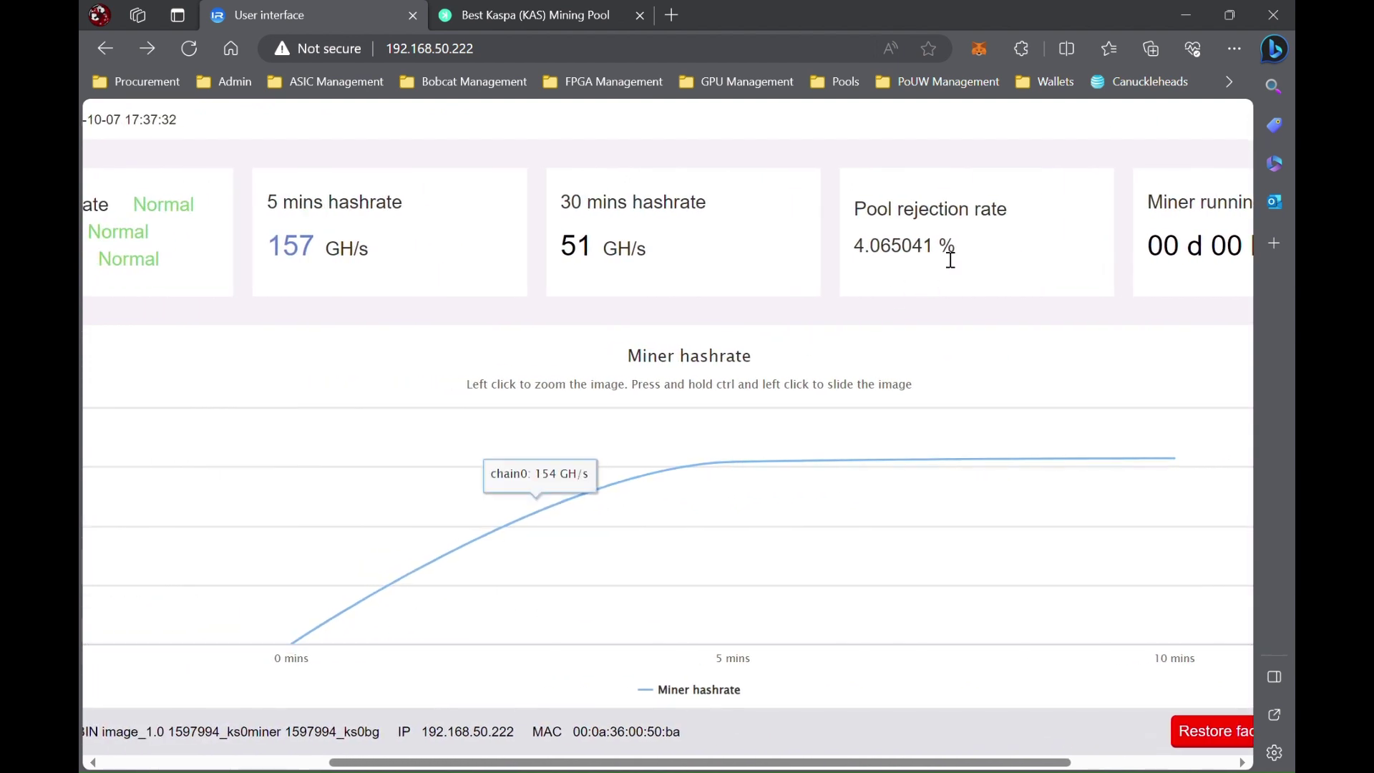
Reload the HeroMiners Kaspa pool page, review the four KS0 workers, then return to the miner tab.
click(566, 5)
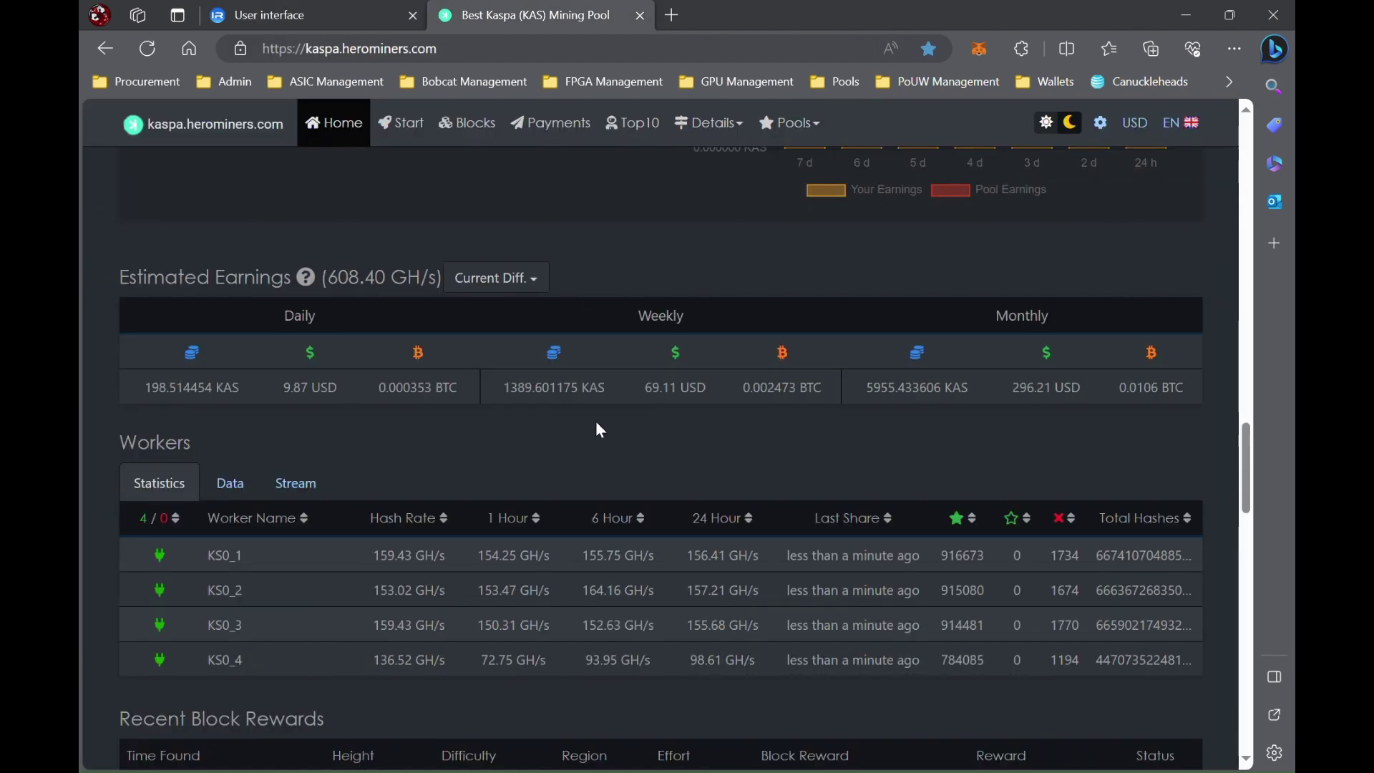
click(146, 59)
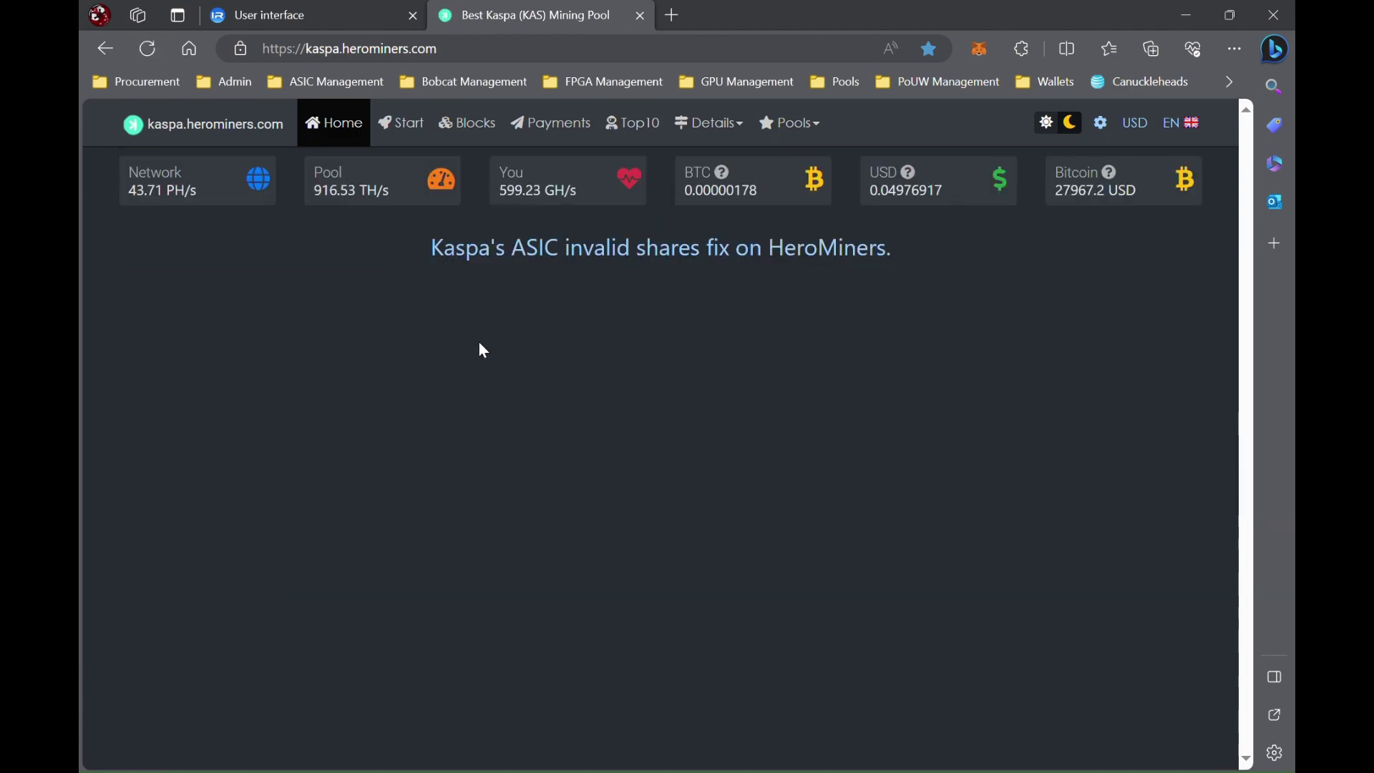
scroll(479, 346, down, 10)
scroll(491, 356, down, 20)
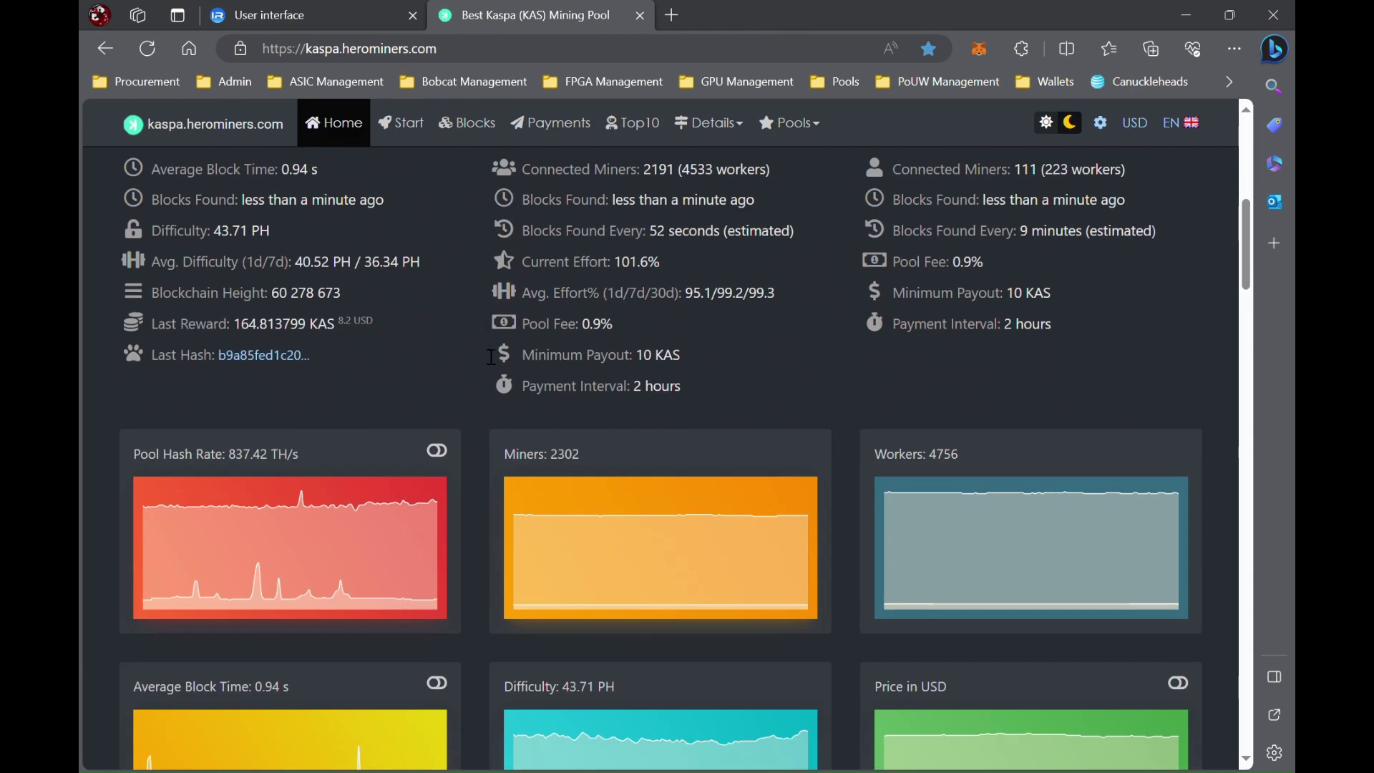
scroll(485, 356, down, 4)
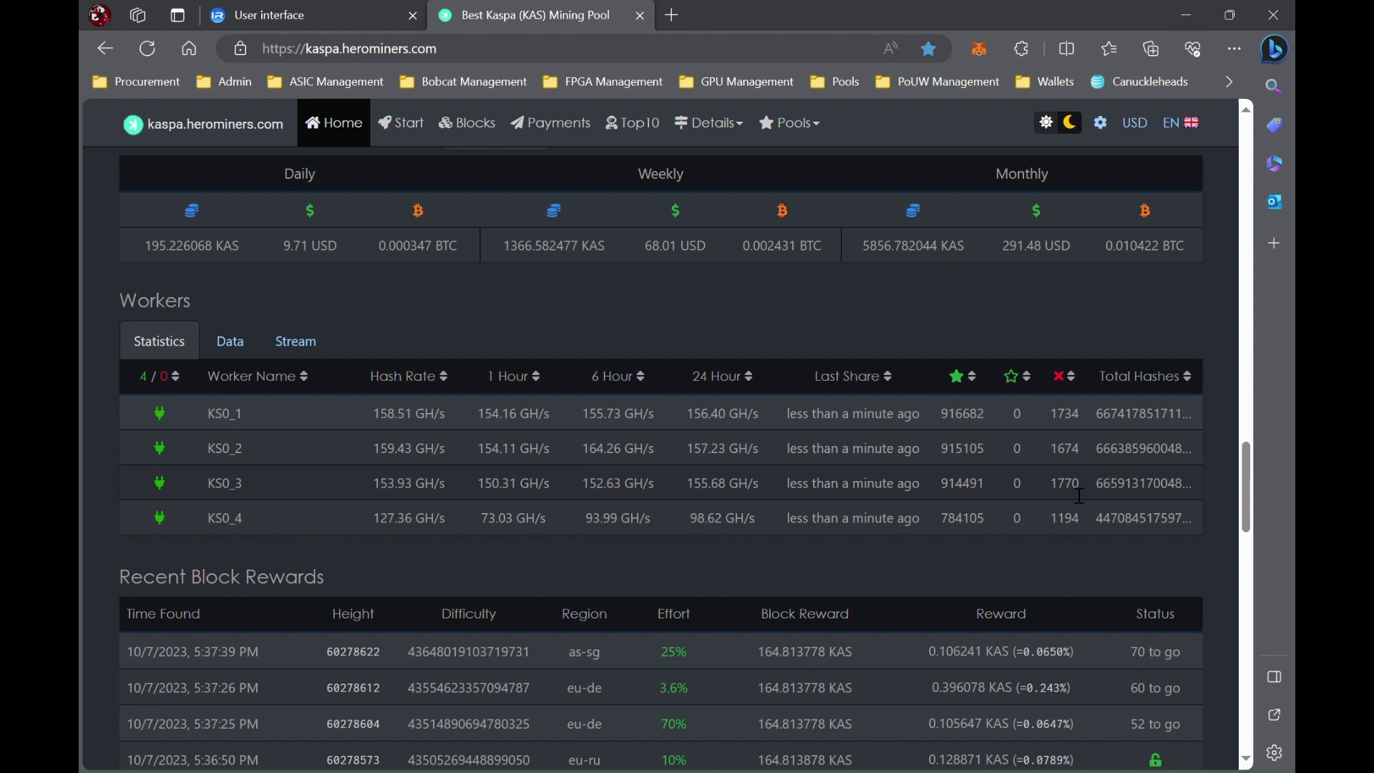
click(330, 7)
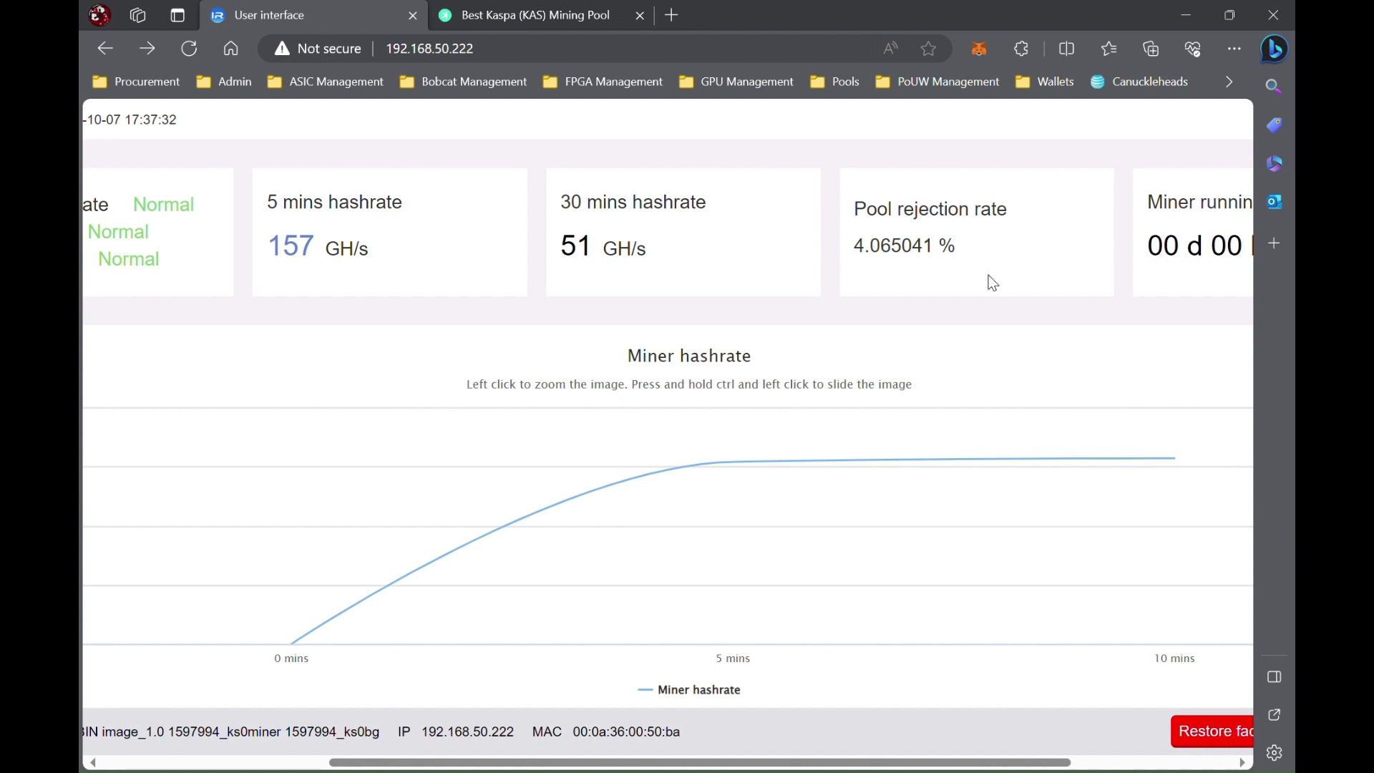
Switch to the HeroMiners Kaspa pool tab to compare the four KS0 workers' hashrates.
click(548, 13)
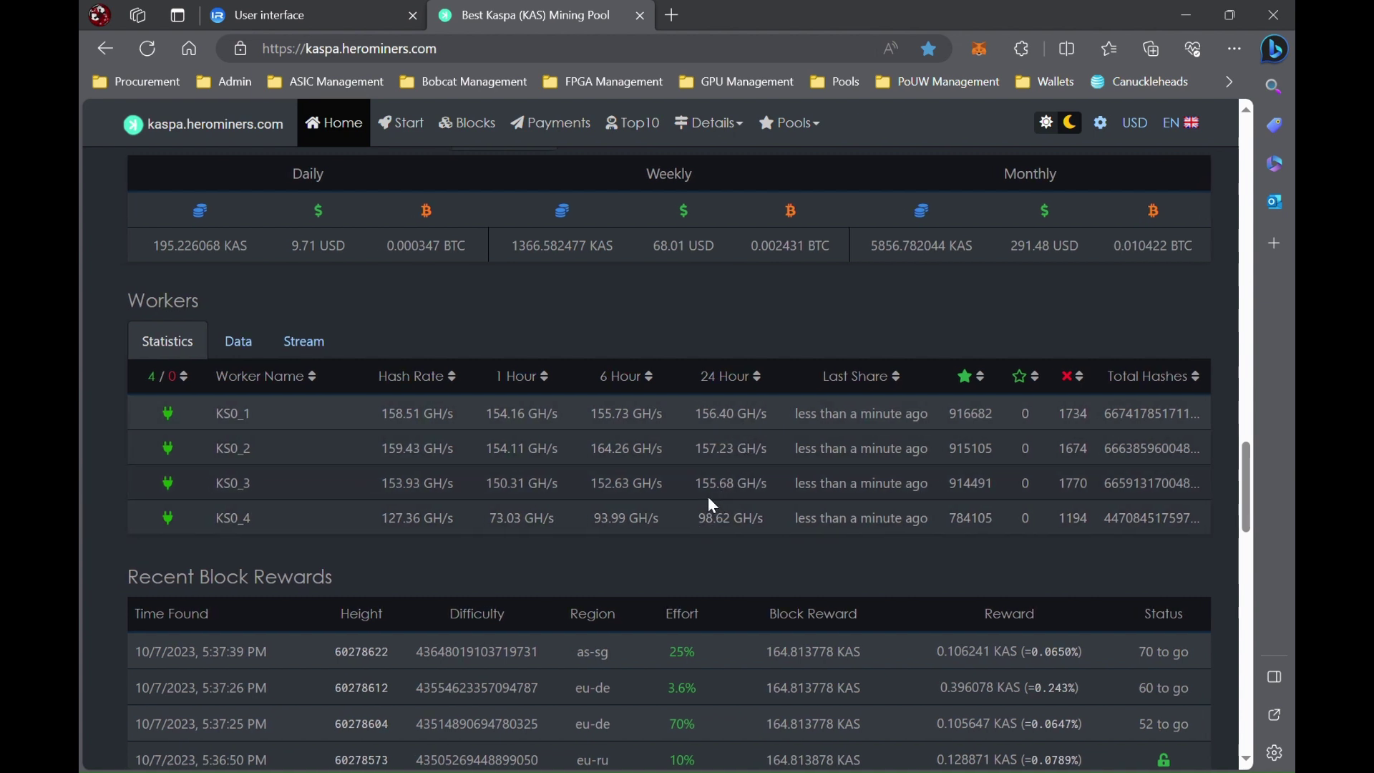
Glance at Estimated Earnings, then switch back to the miner dashboard showing 157 GH/s.
scroll(713, 504, up, 1)
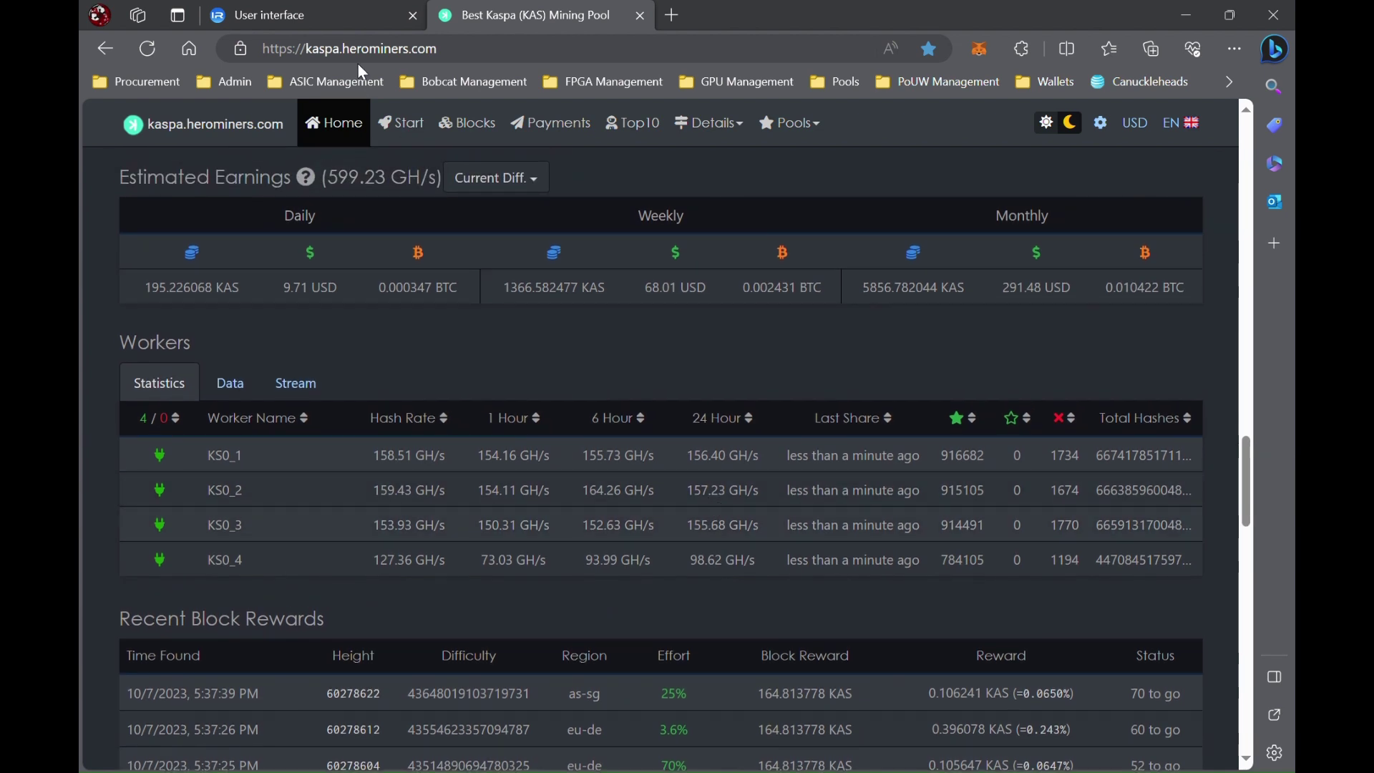
click(322, 18)
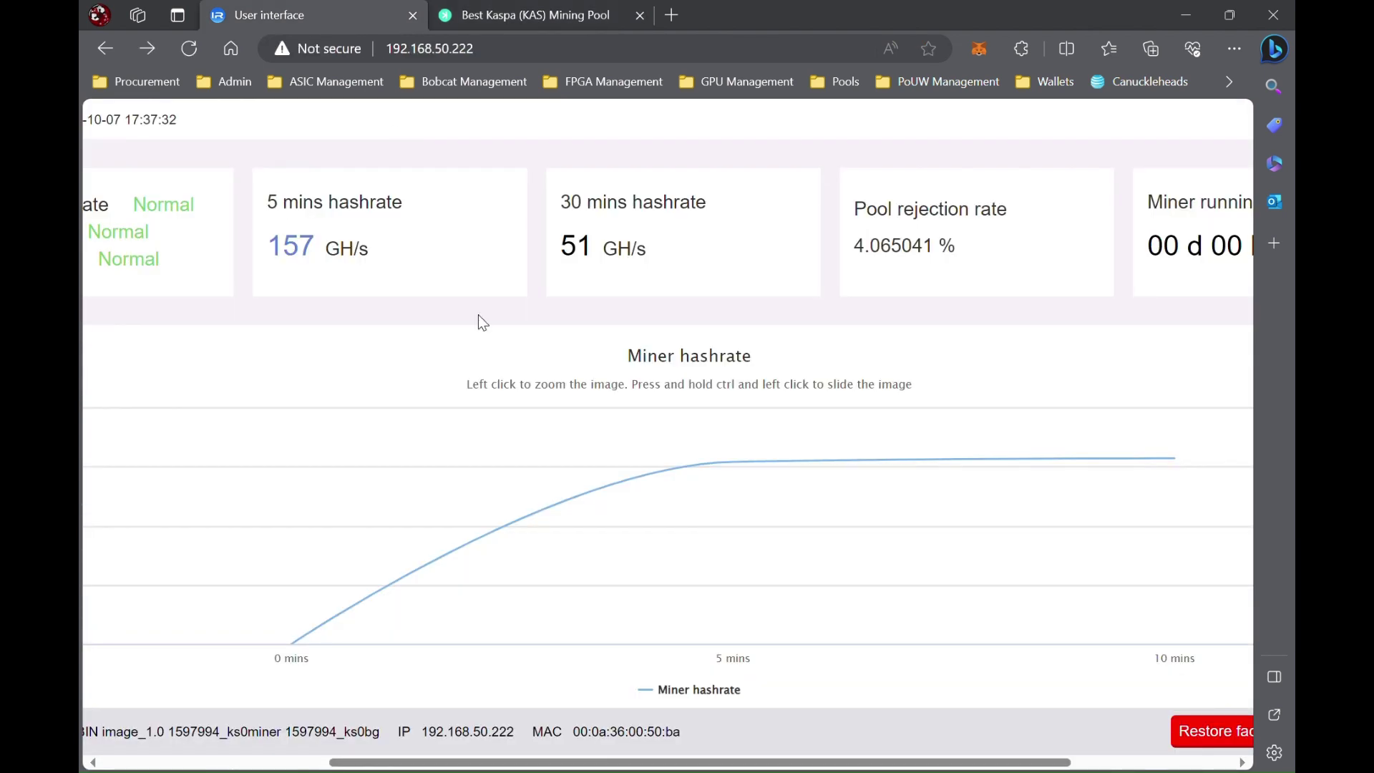
scroll(573, 354, left, 5)
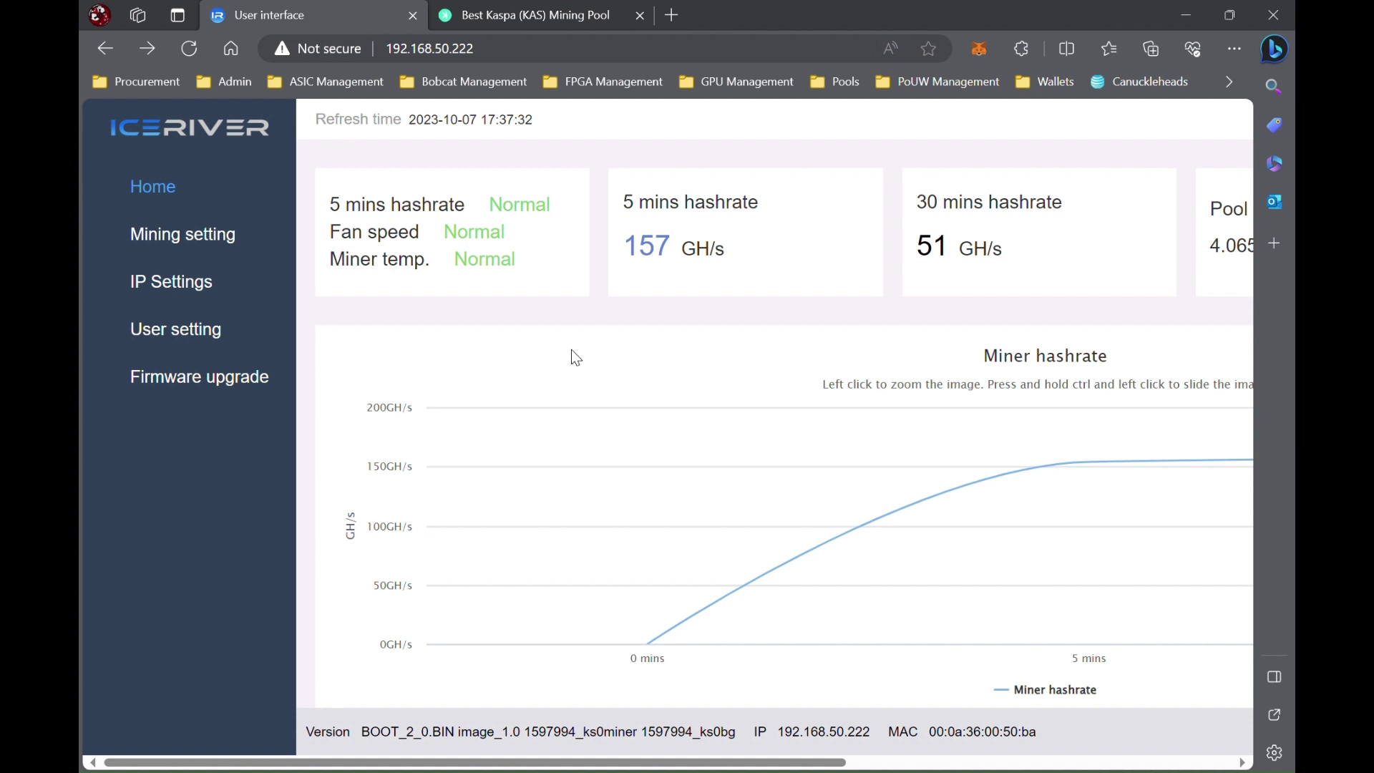
click(513, 13)
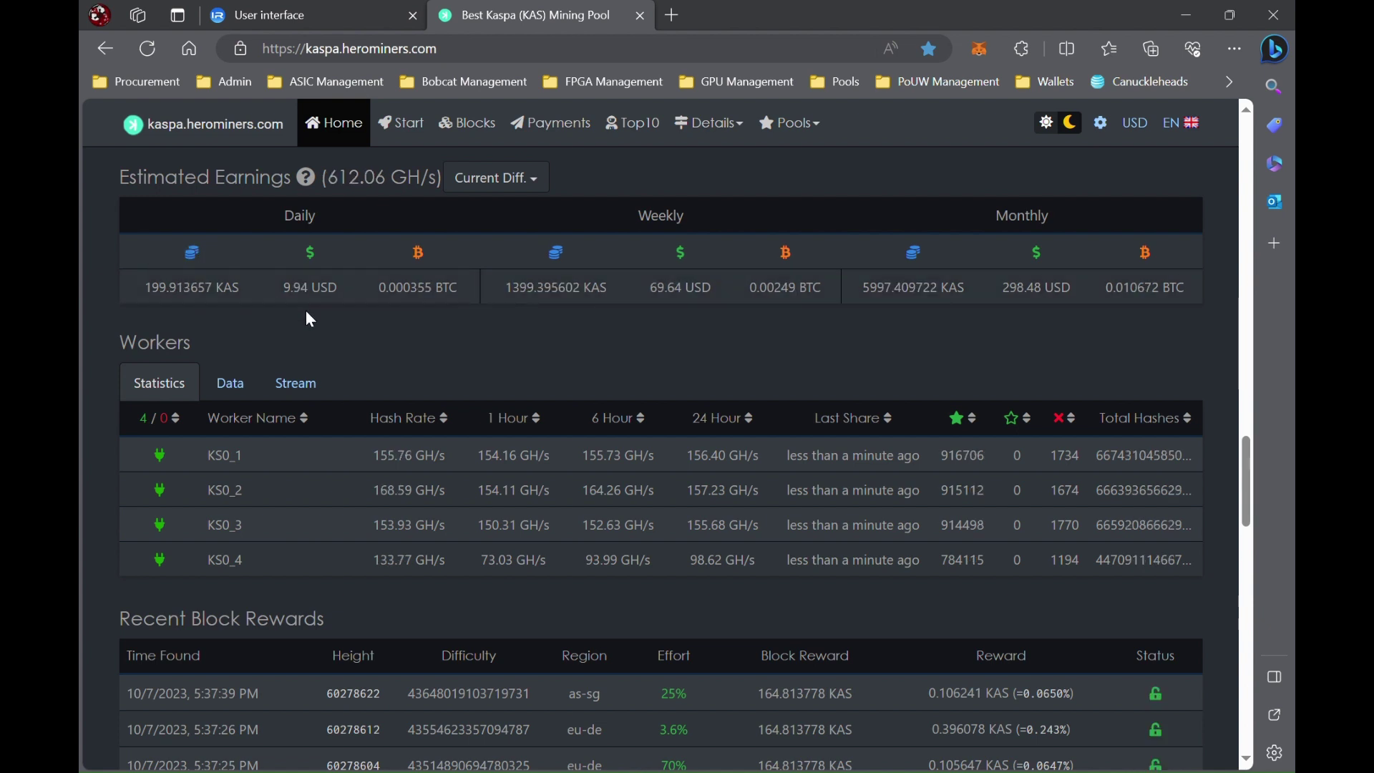
click(300, 11)
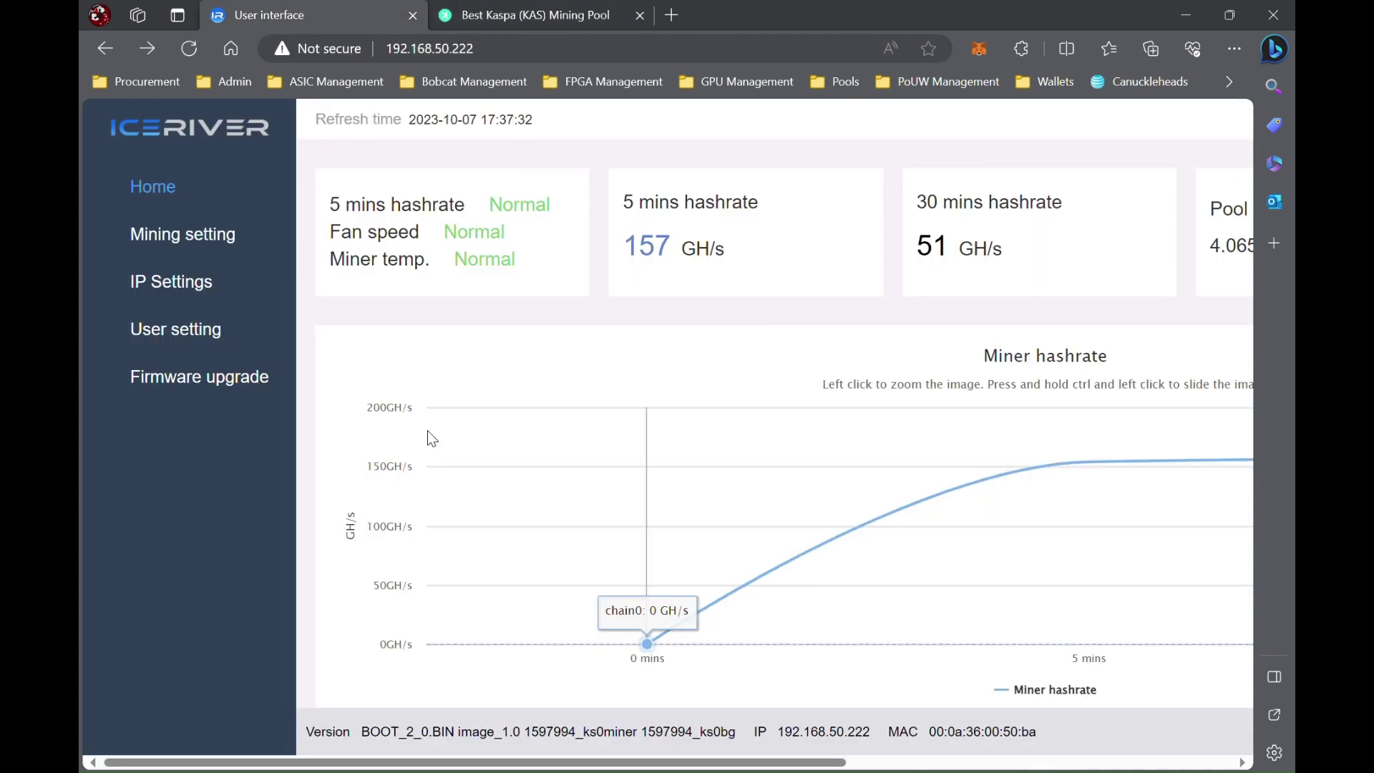
scroll(428, 431, right, 3)
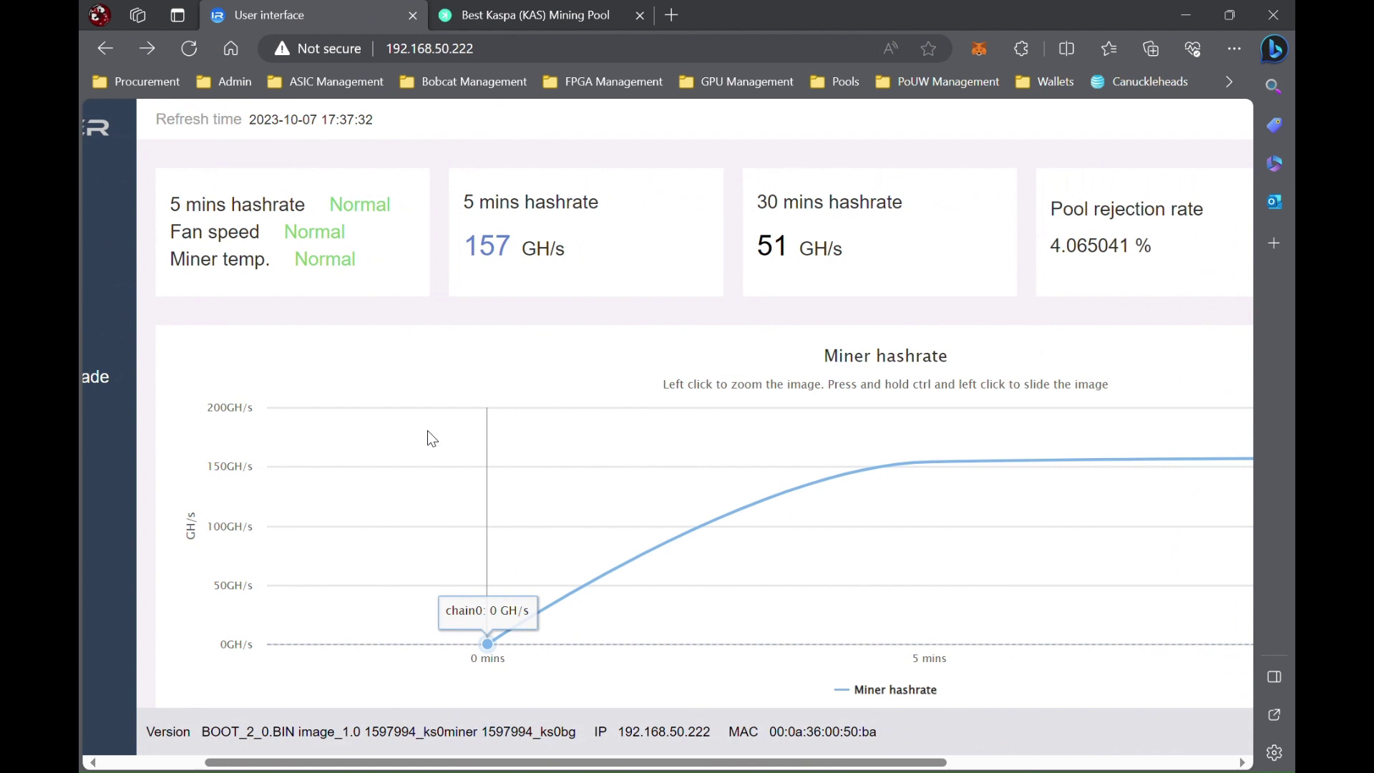
scroll(306, 365, down, 5)
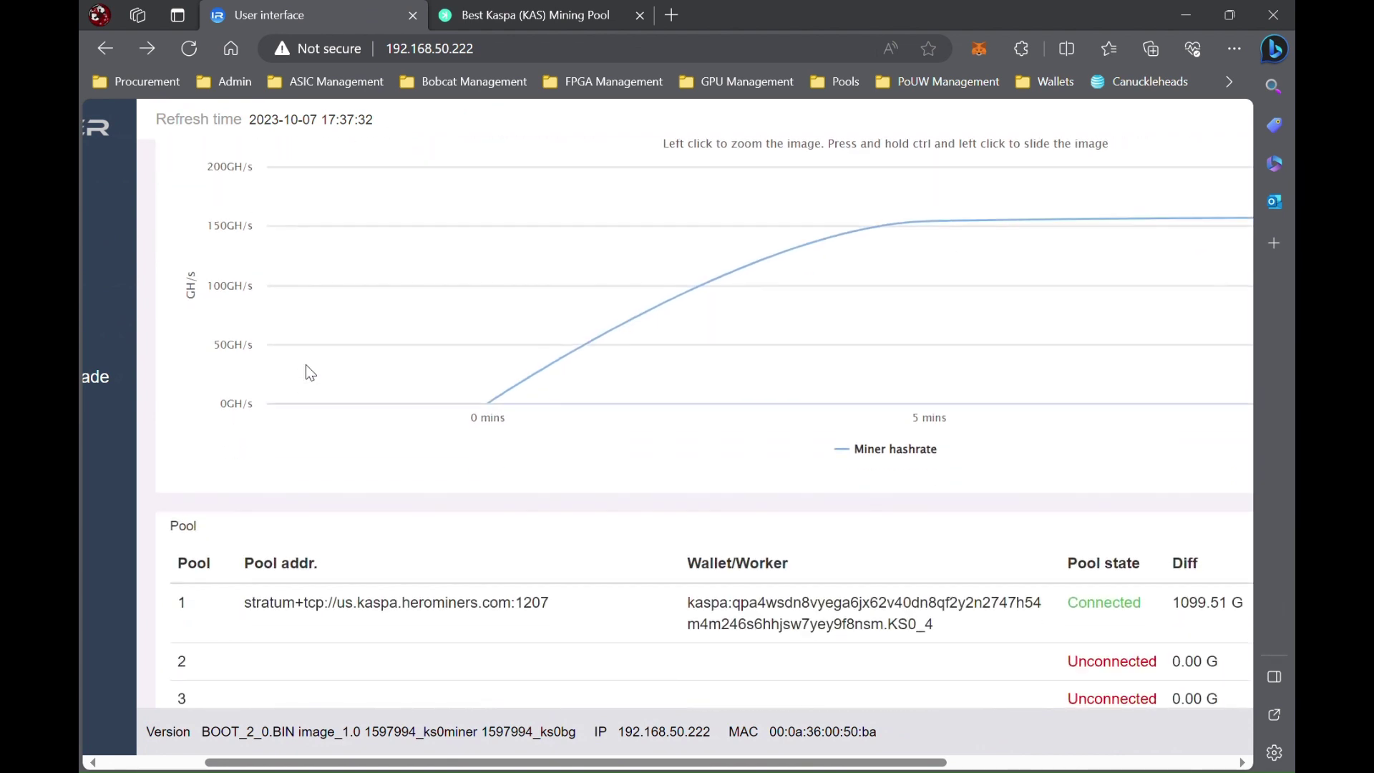
scroll(310, 372, right, 4)
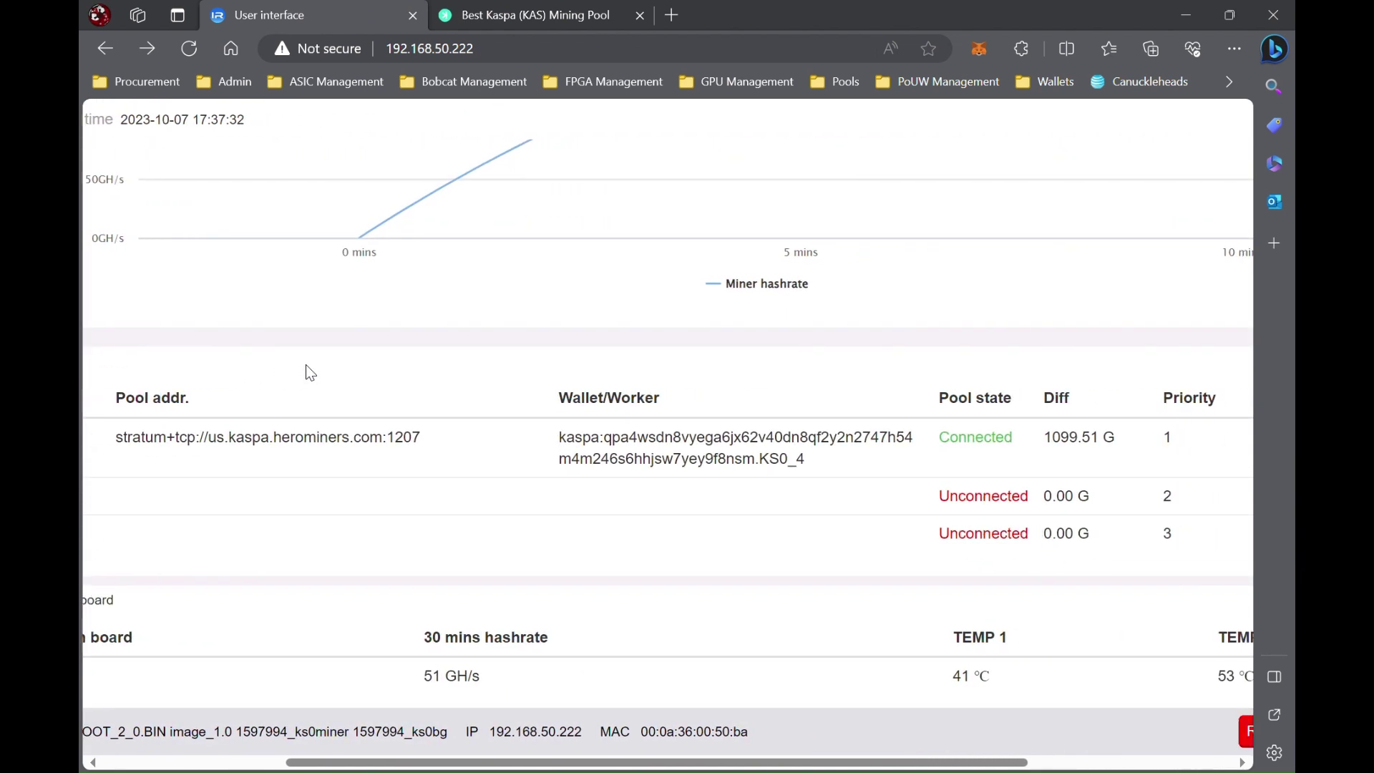
scroll(310, 373, right, 1)
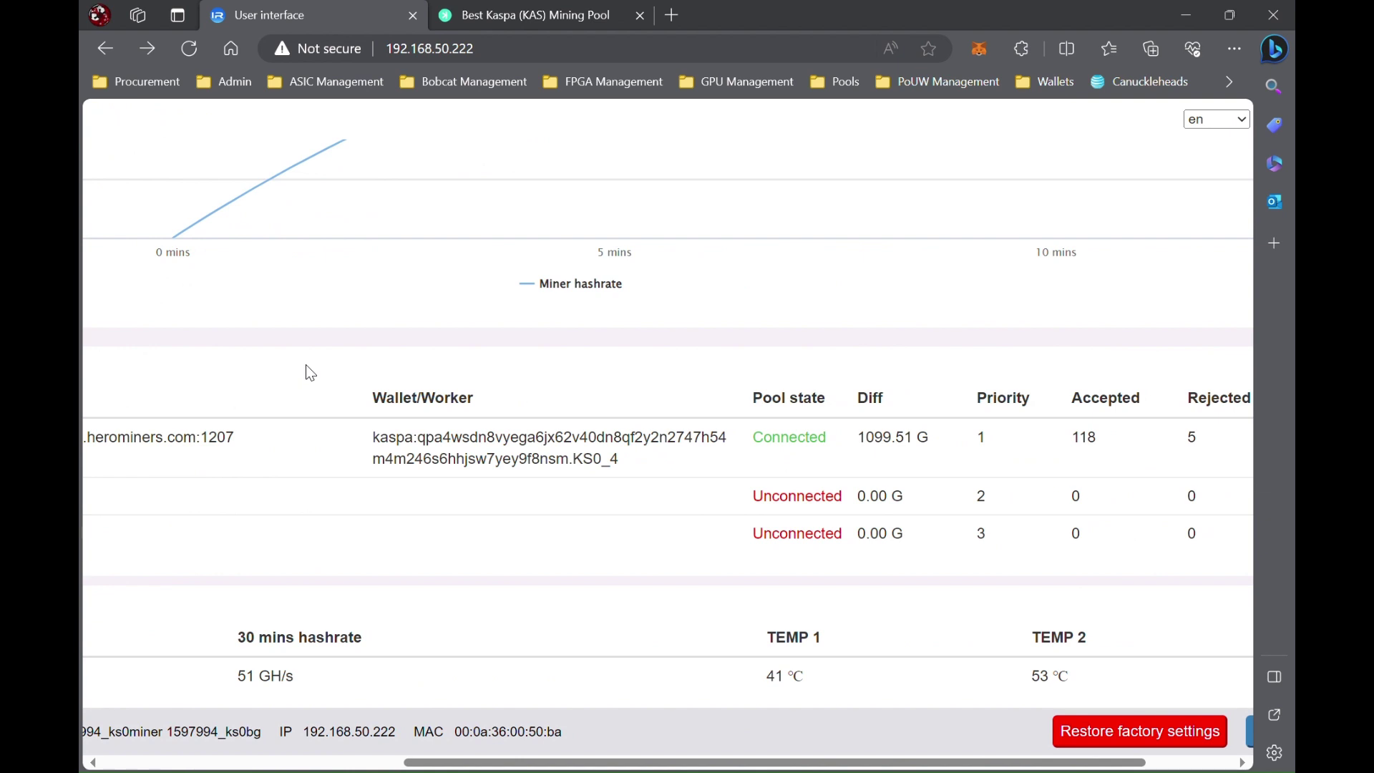
scroll(309, 372, down, 1)
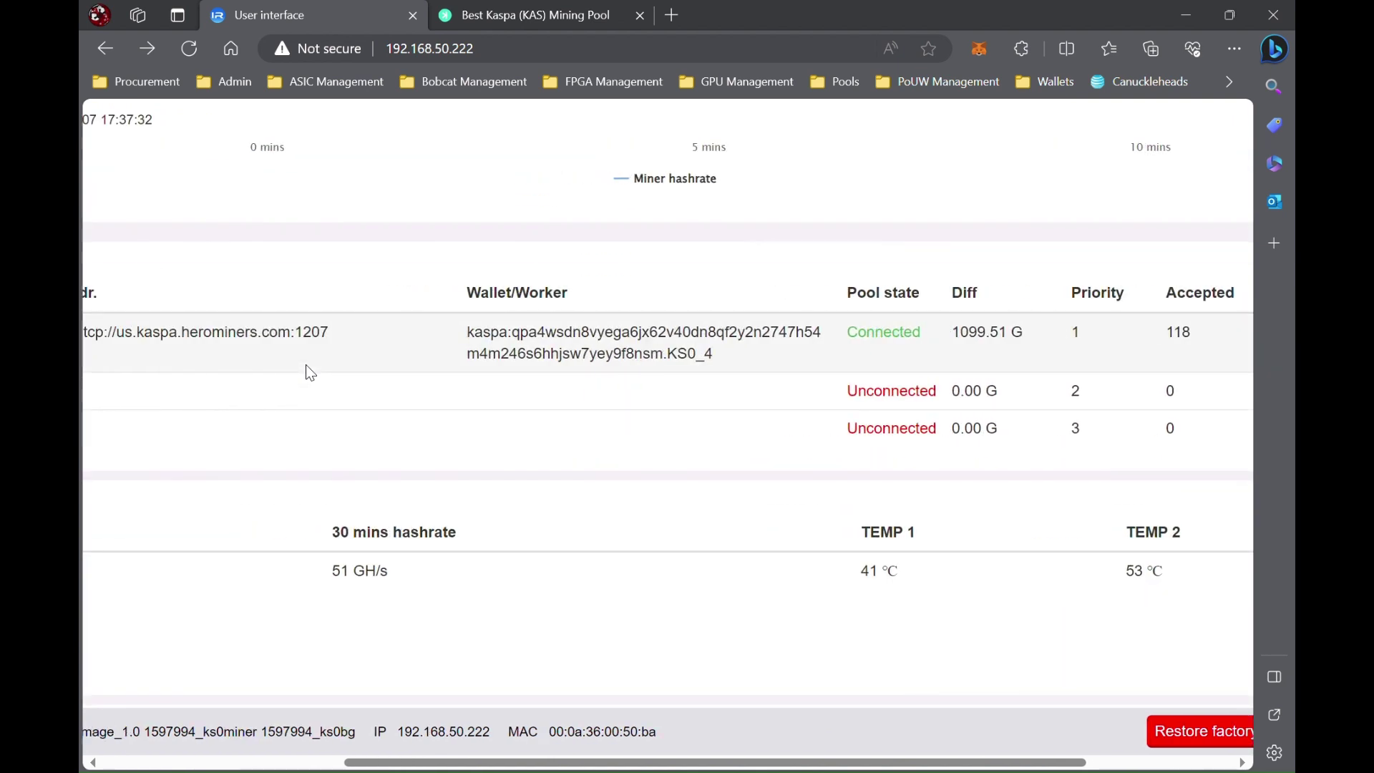
scroll(307, 364, down, 5)
scroll(306, 363, up, 5)
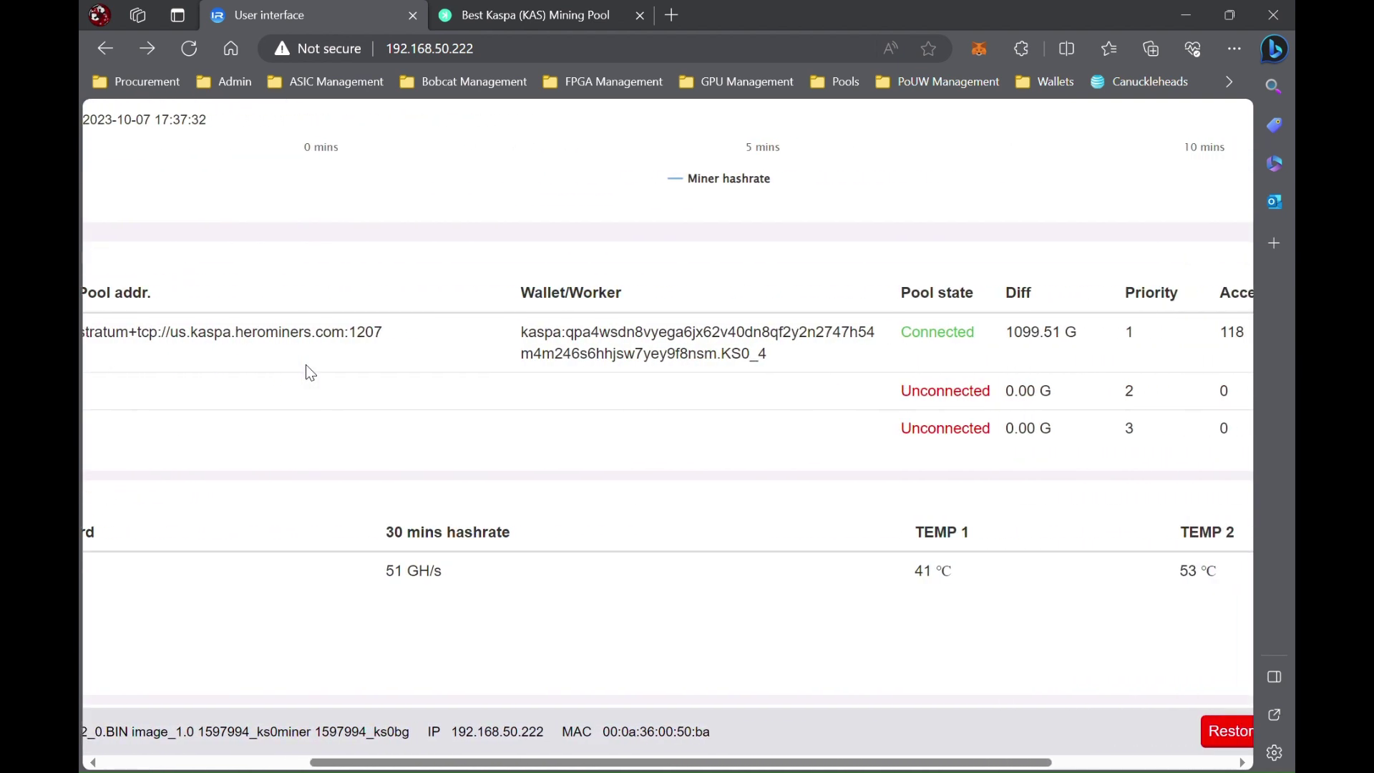